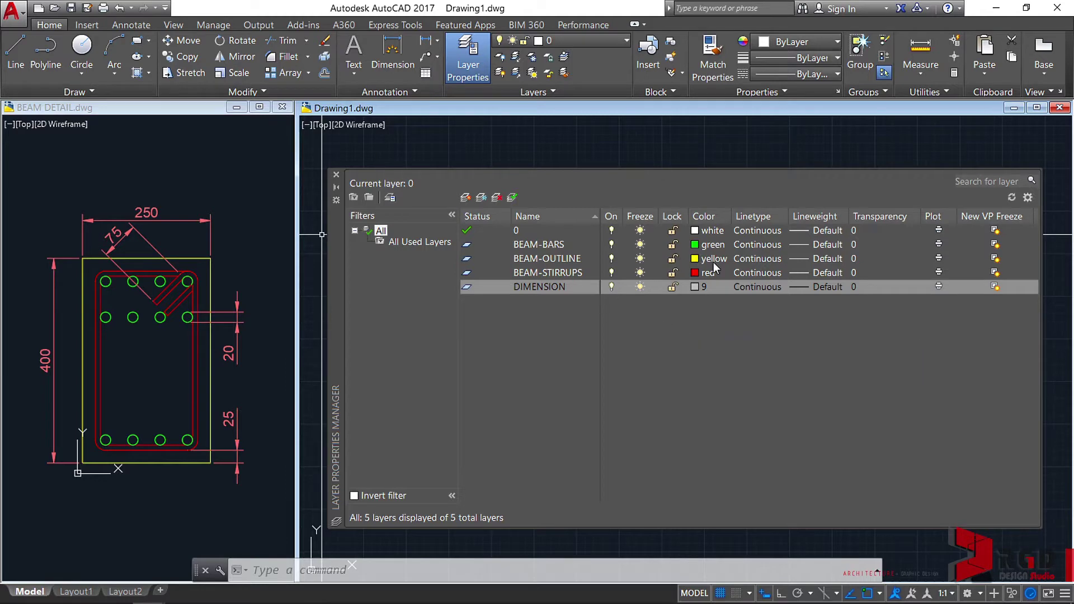
- Make BEAM-OUTLINE the current layer in the Layer Properties Manager, then close the manager
double_click(541, 263)
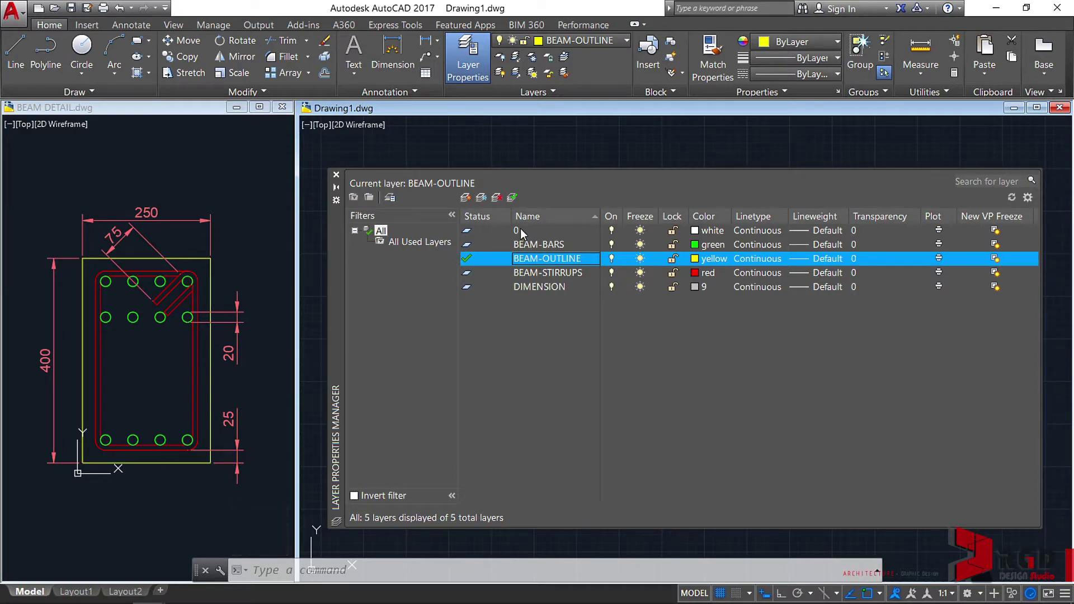
double_click(479, 231)
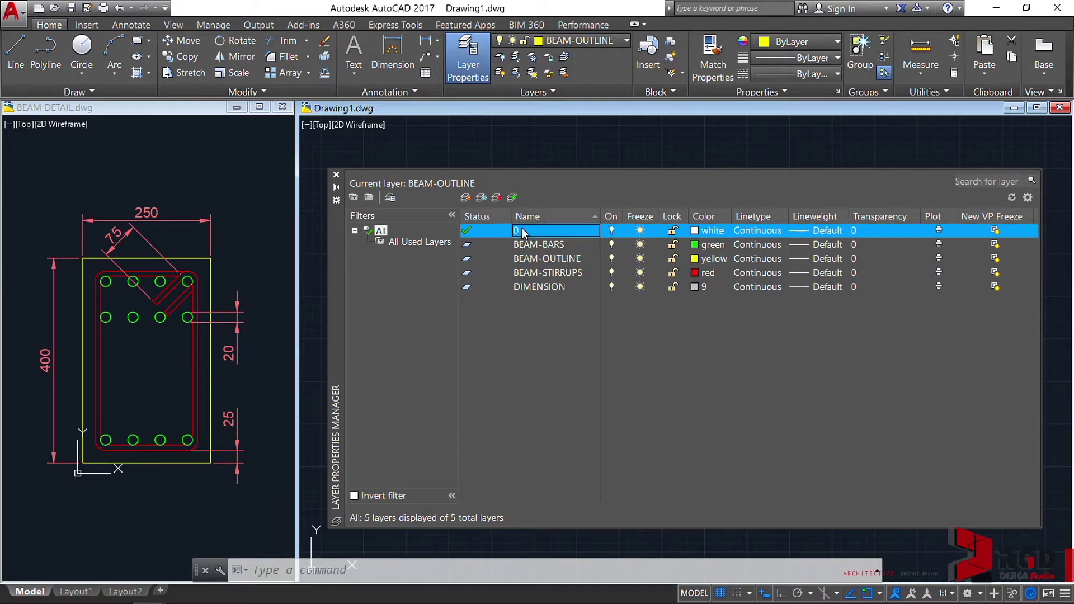
click(544, 258)
double_click(475, 259)
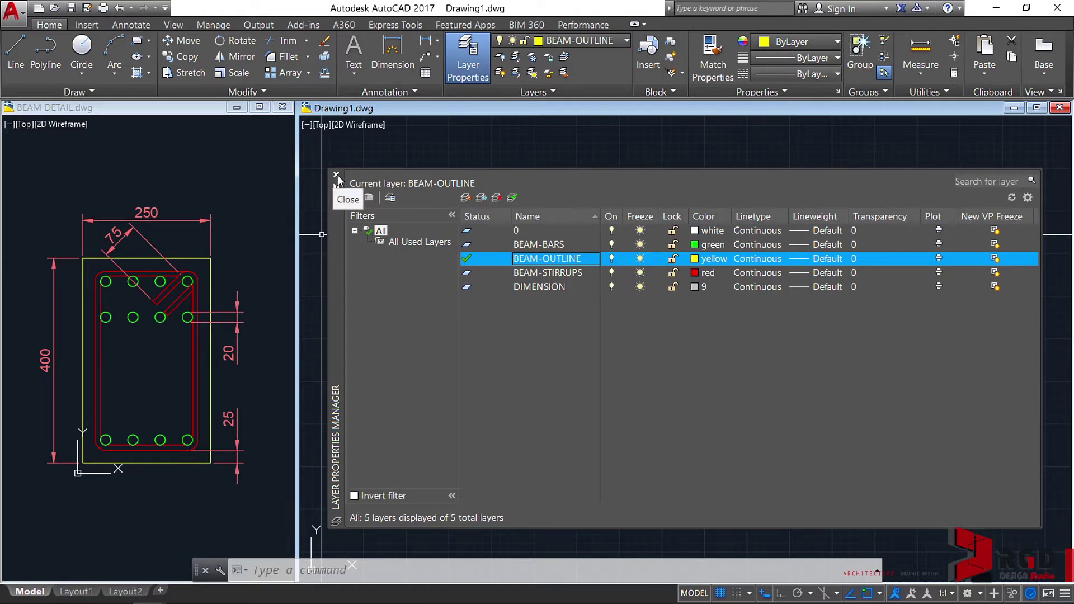
click(469, 51)
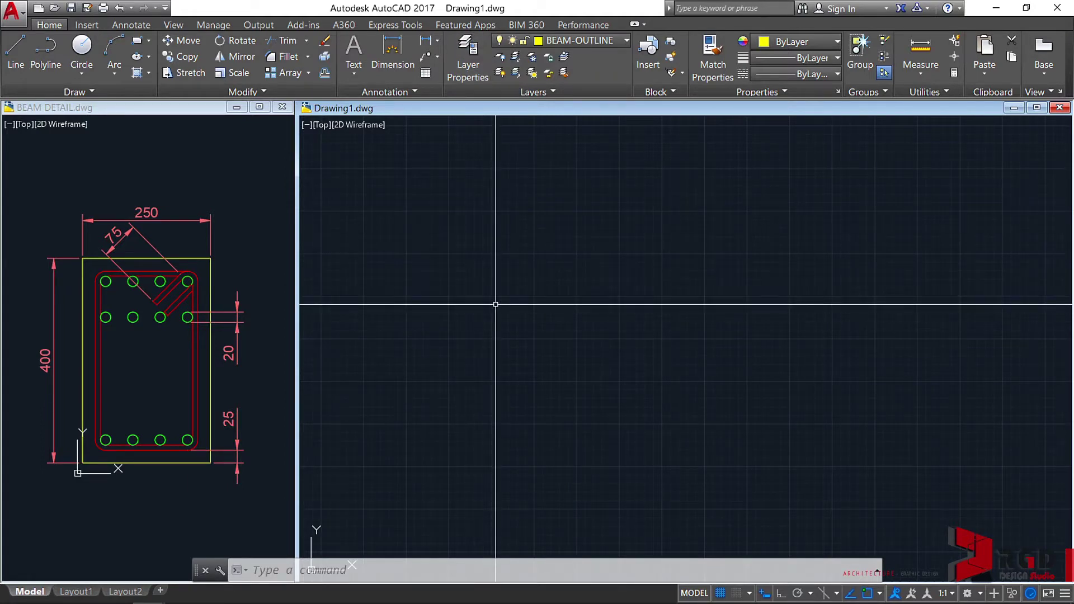
- Draw a 250 by 400 rectangle with REC as the beam outline
text(REC)
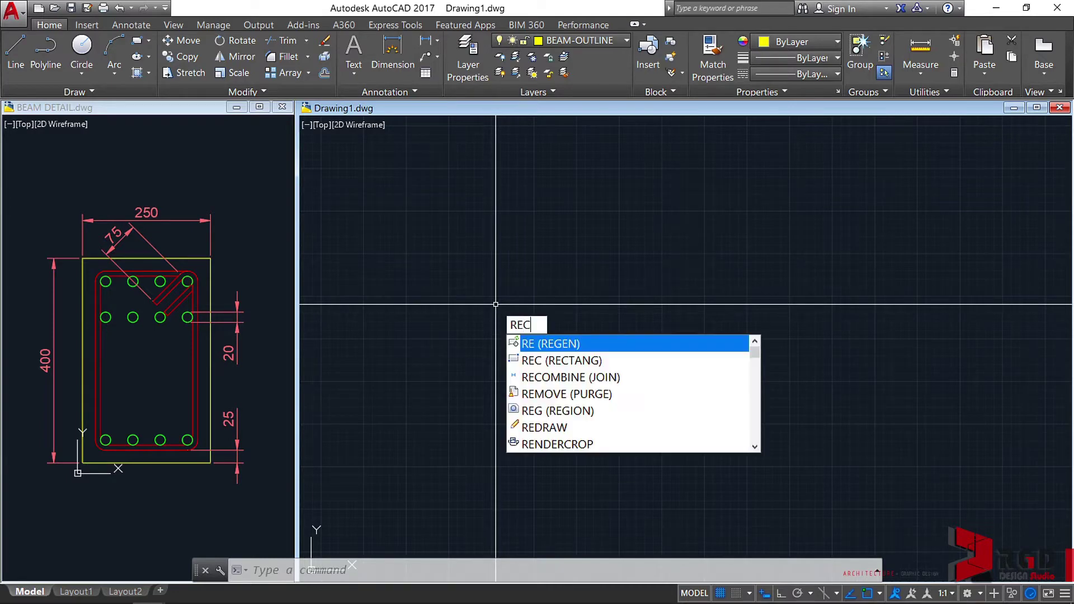
key(Return)
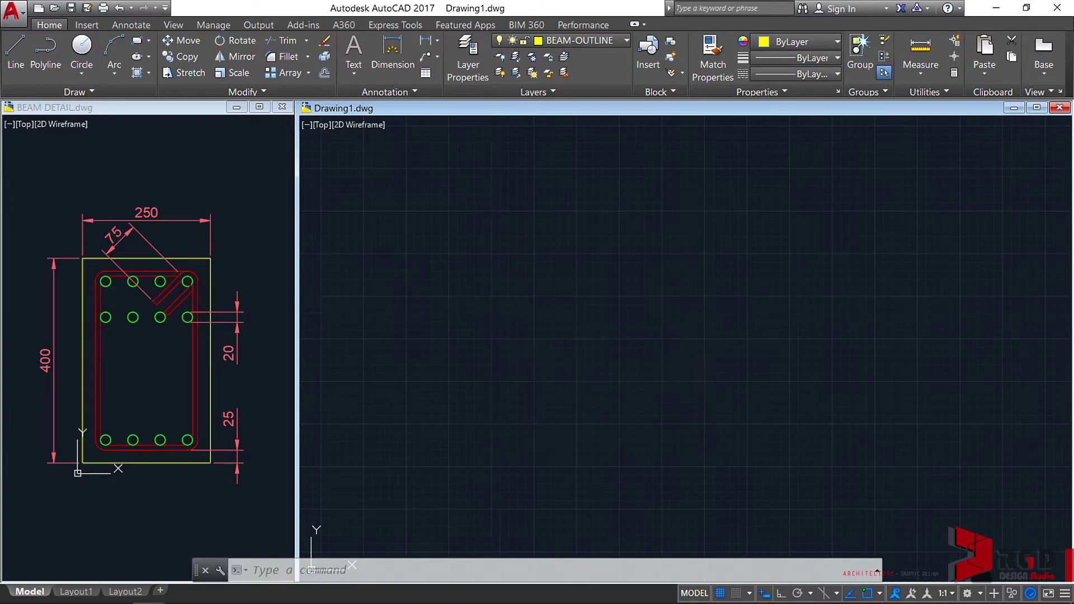
middle_drag(385, 400, 492, 427)
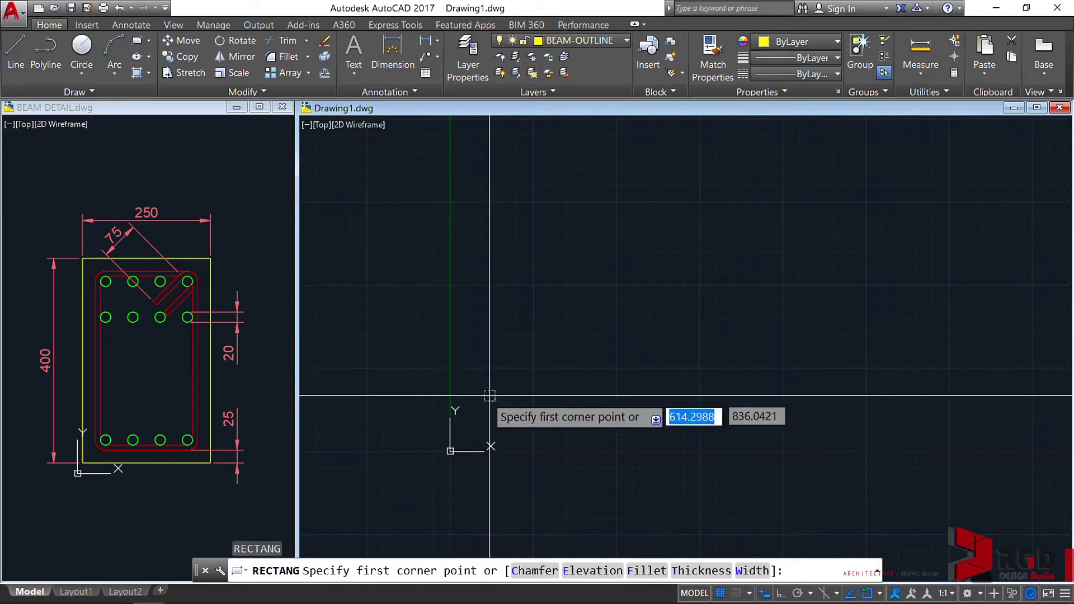
click(476, 421)
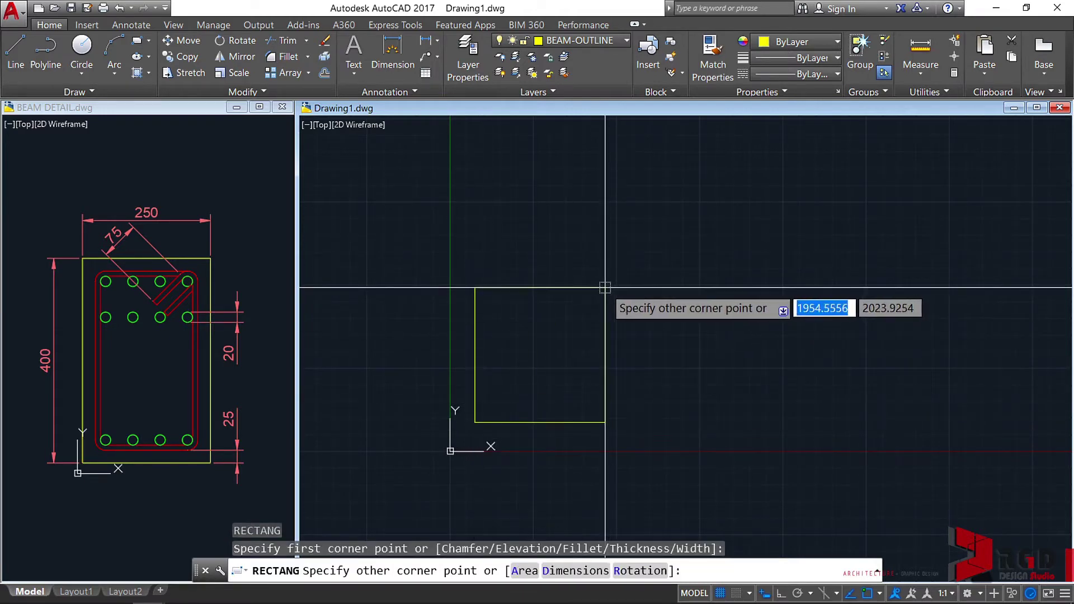
text(250)
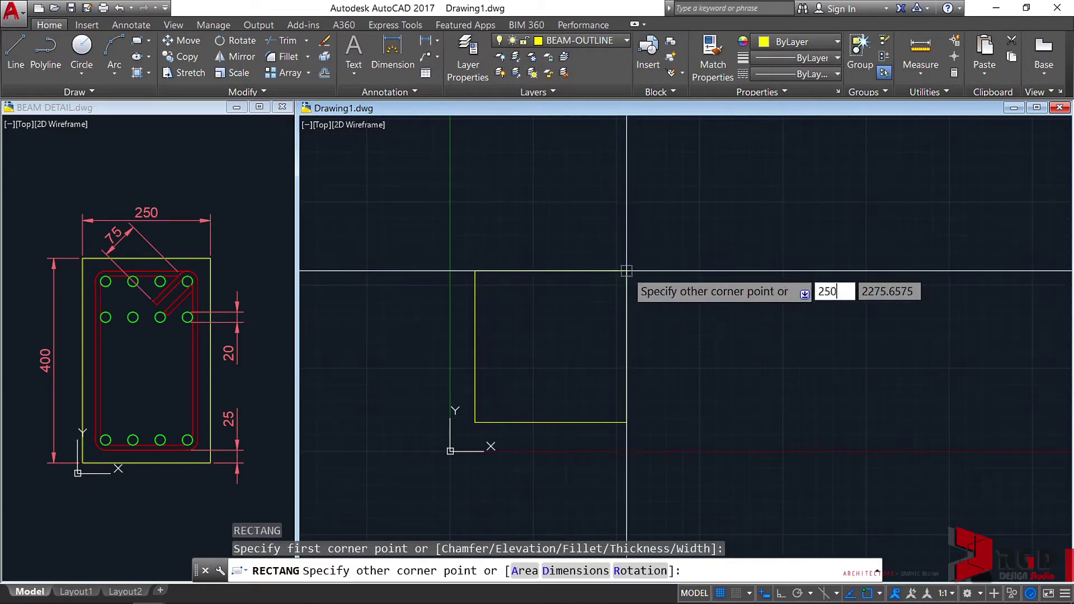
key(Tab)
text(400)
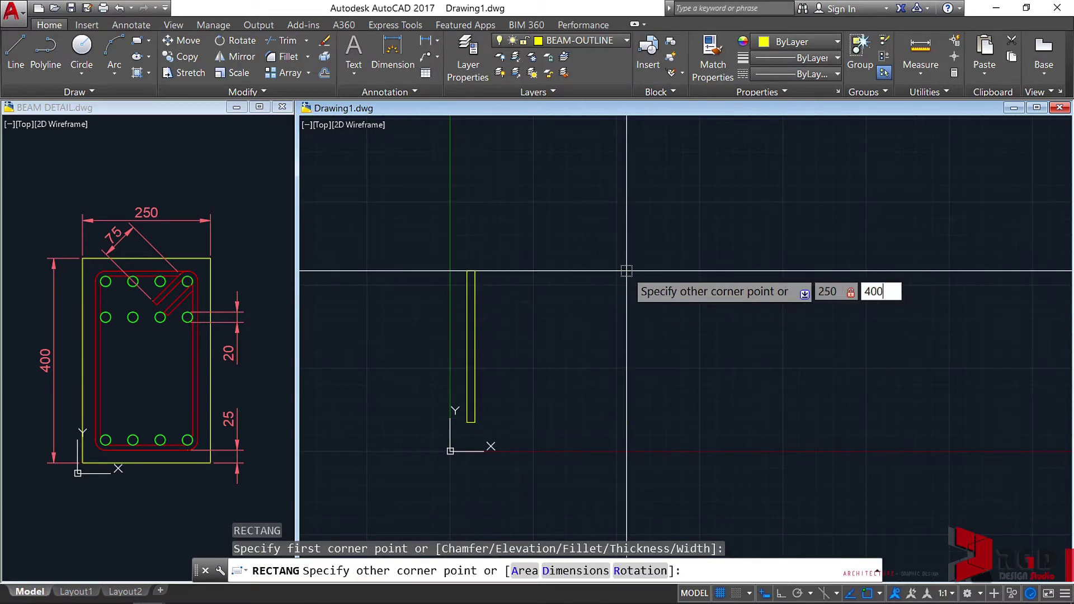
key(Return)
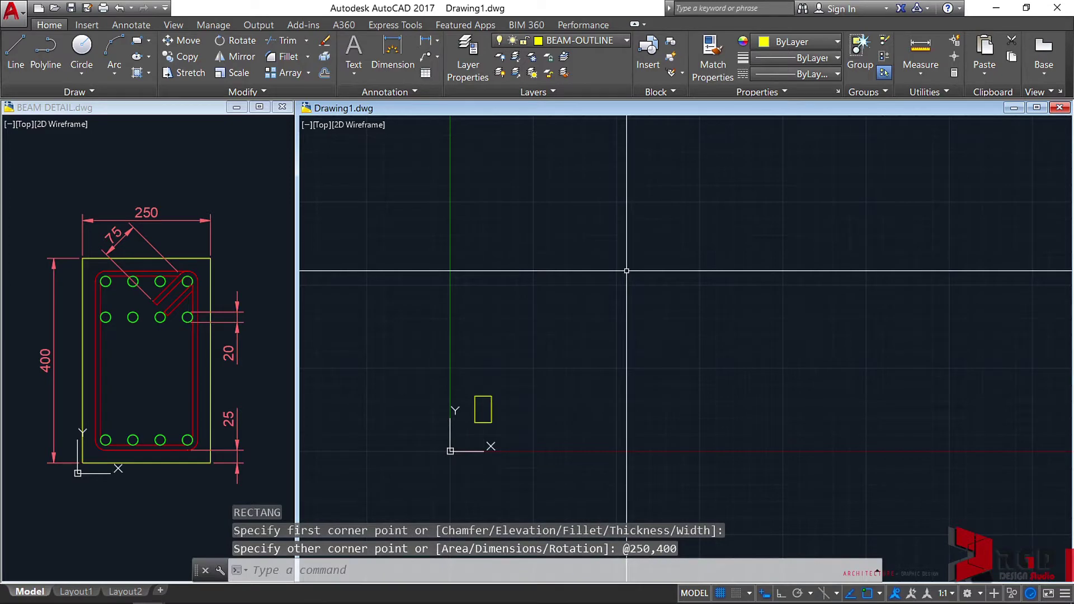
- Zoom and pan to frame the new 250 by 400 rectangle
scroll(462, 419, up, 5)
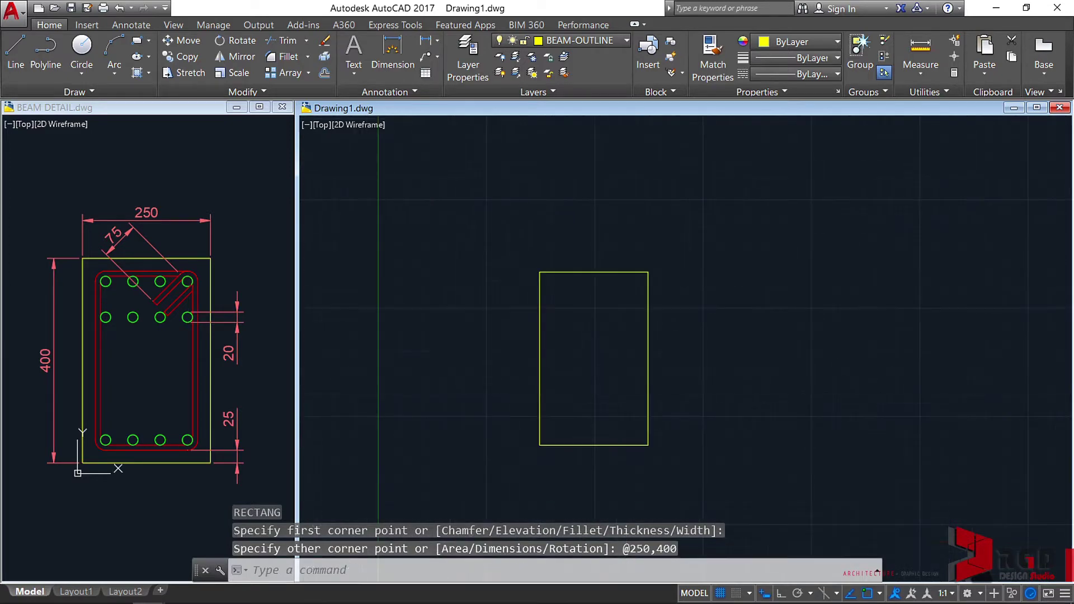
scroll(606, 324, up, 2)
middle_drag(650, 256, 630, 304)
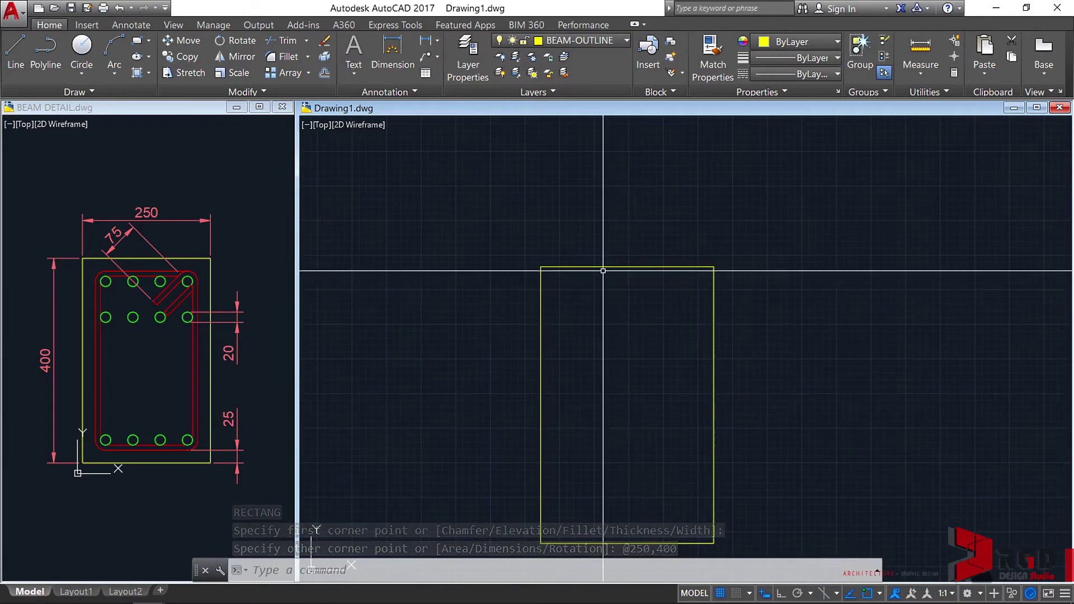
scroll(603, 271, up, 2)
middle_drag(599, 372, 592, 283)
scroll(633, 240, down, 2)
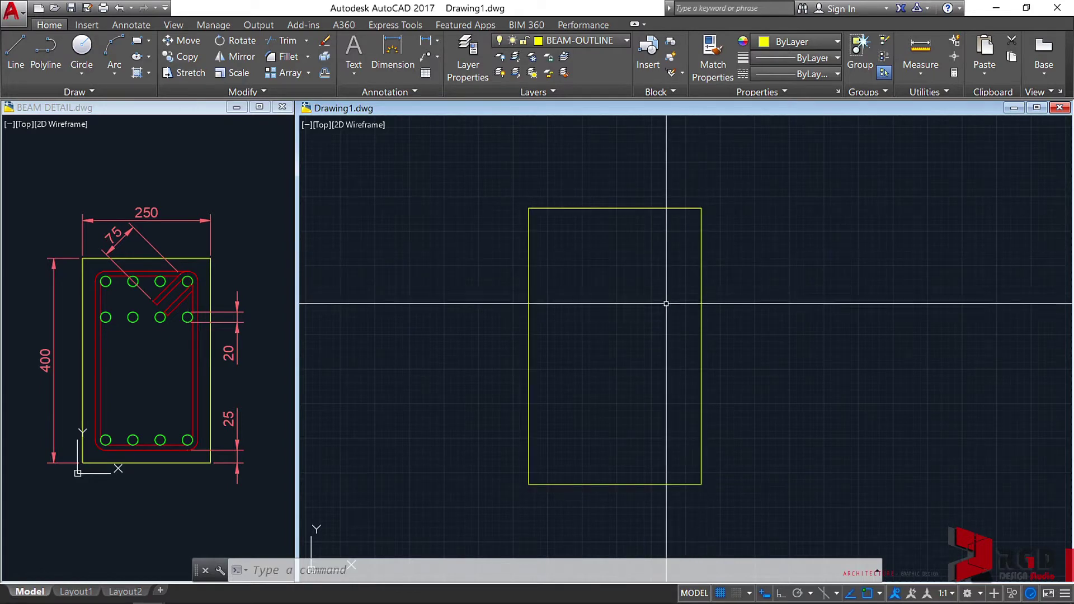
- Offset the yellow beam outline 25 units inward and select the new inner rectangle
text(O)
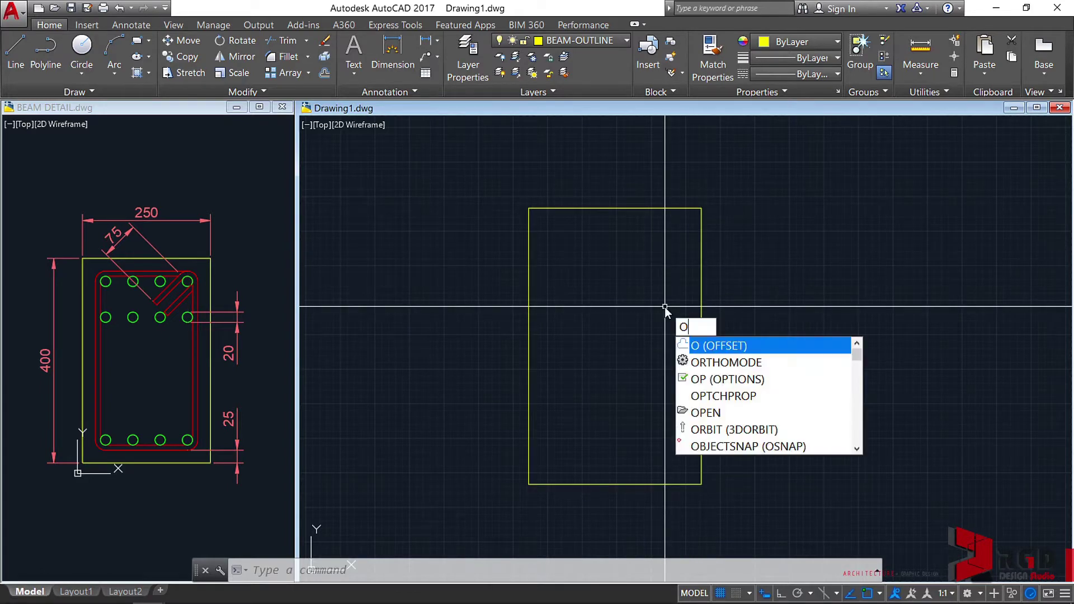
key(Return)
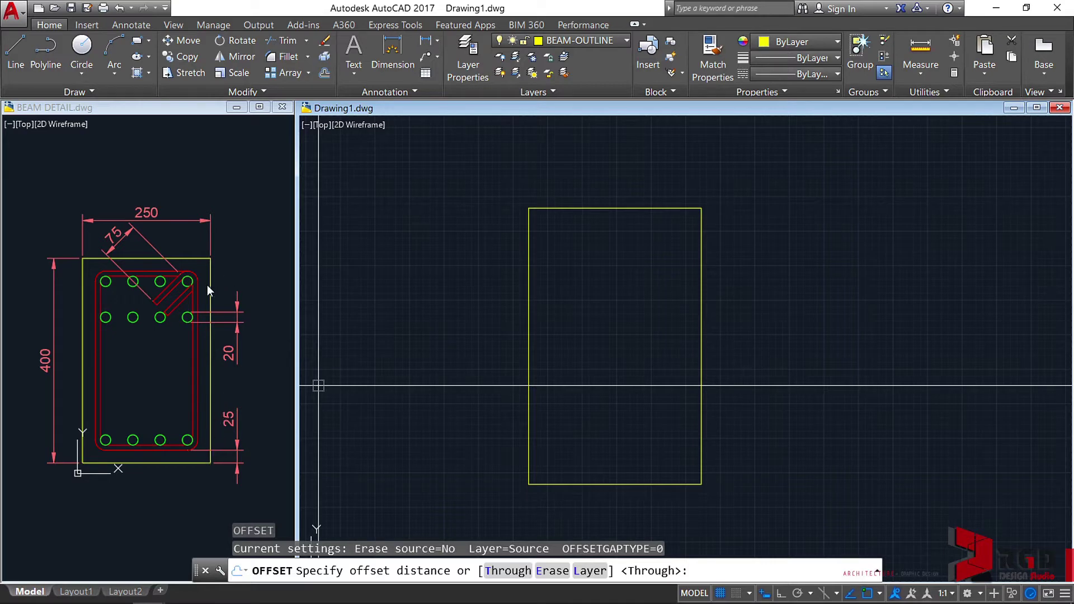
text(25)
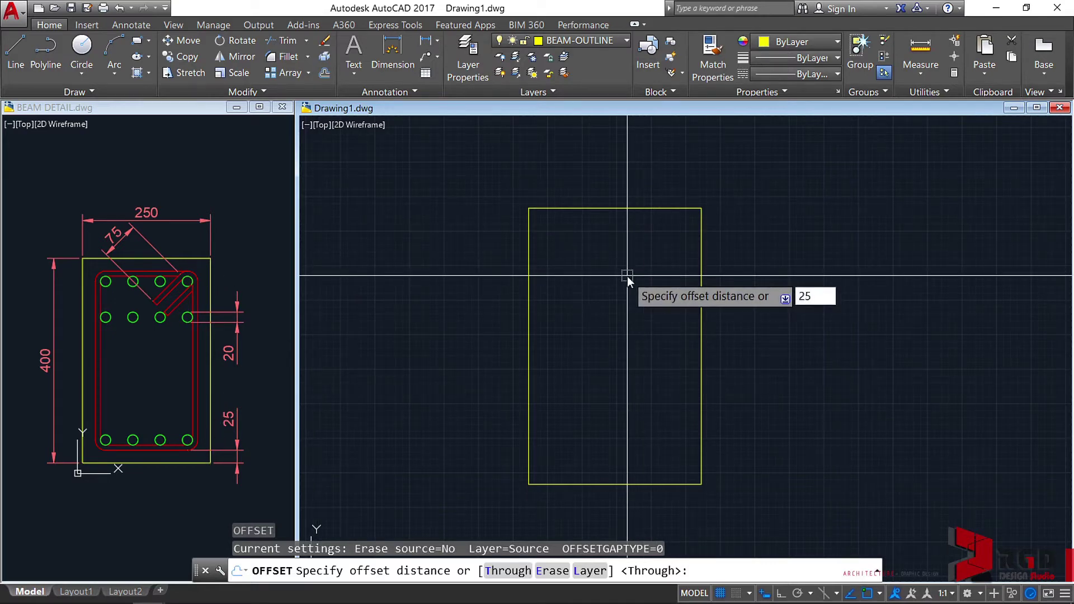
key(Return)
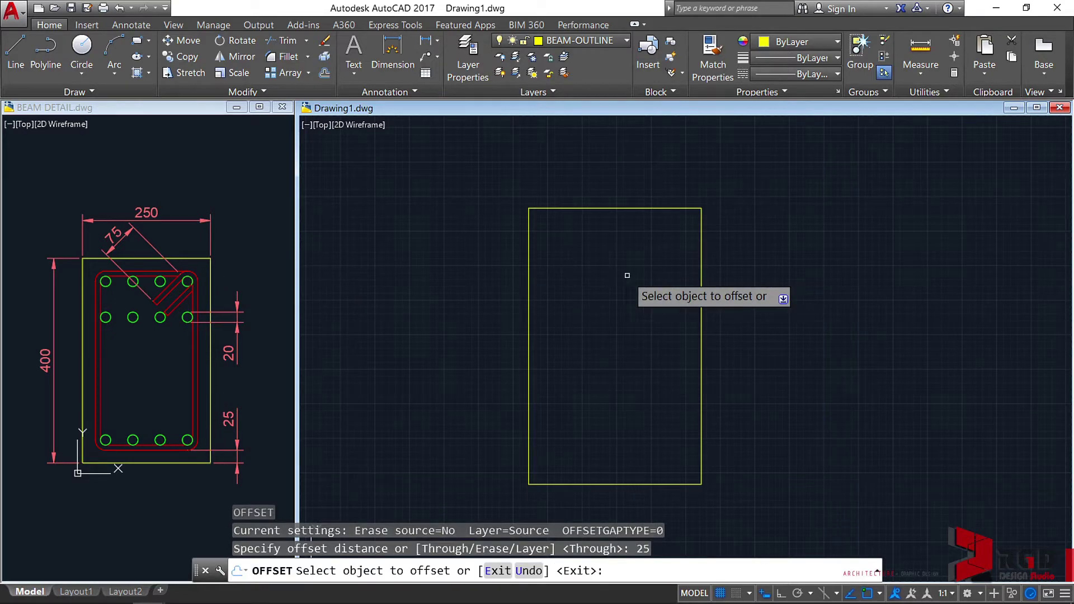
click(701, 334)
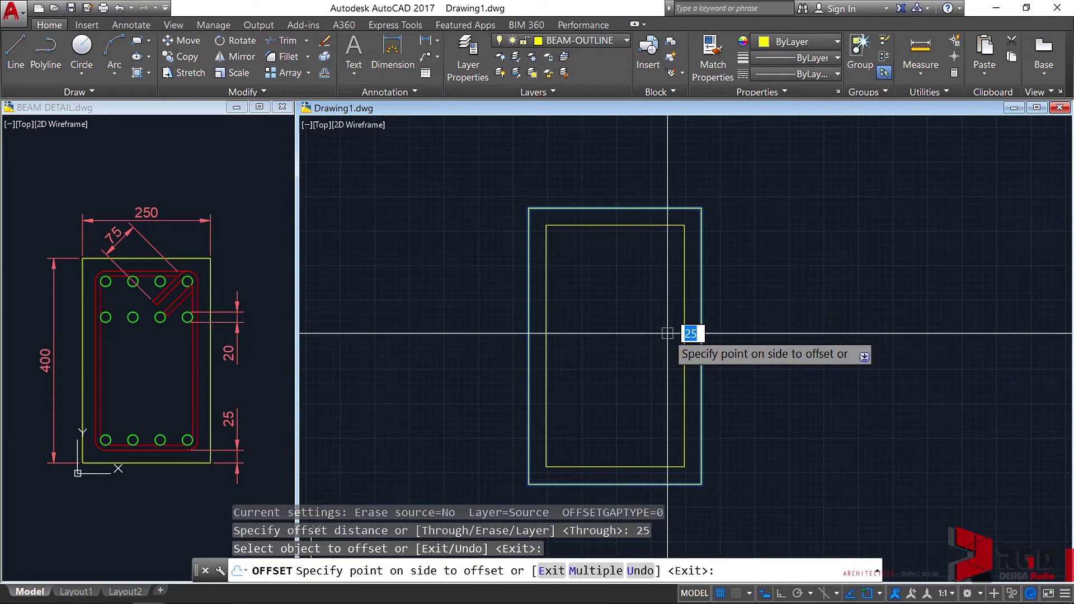
click(667, 333)
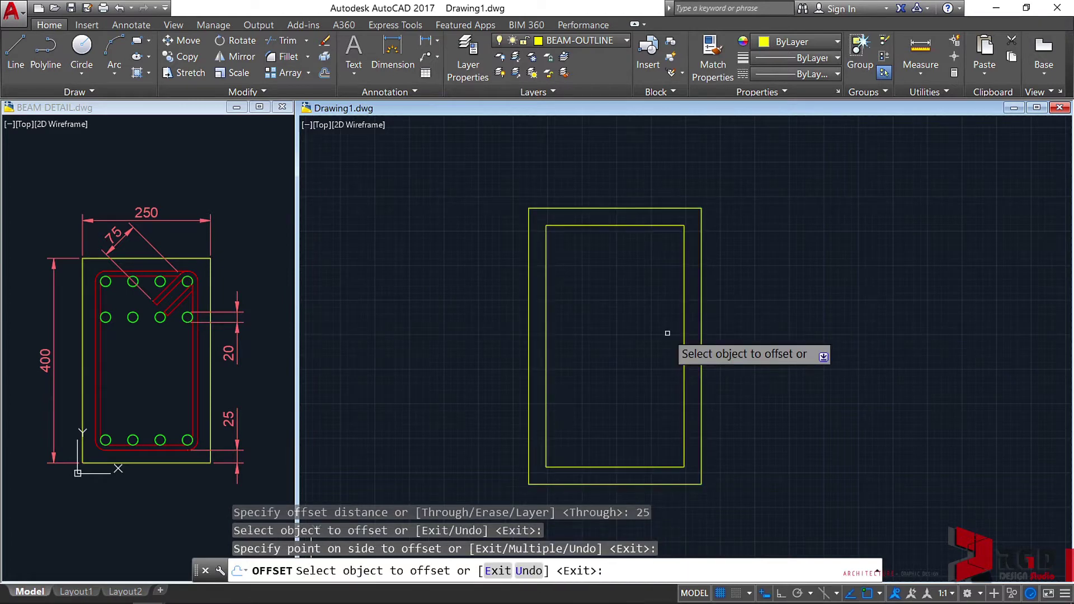
key(Escape)
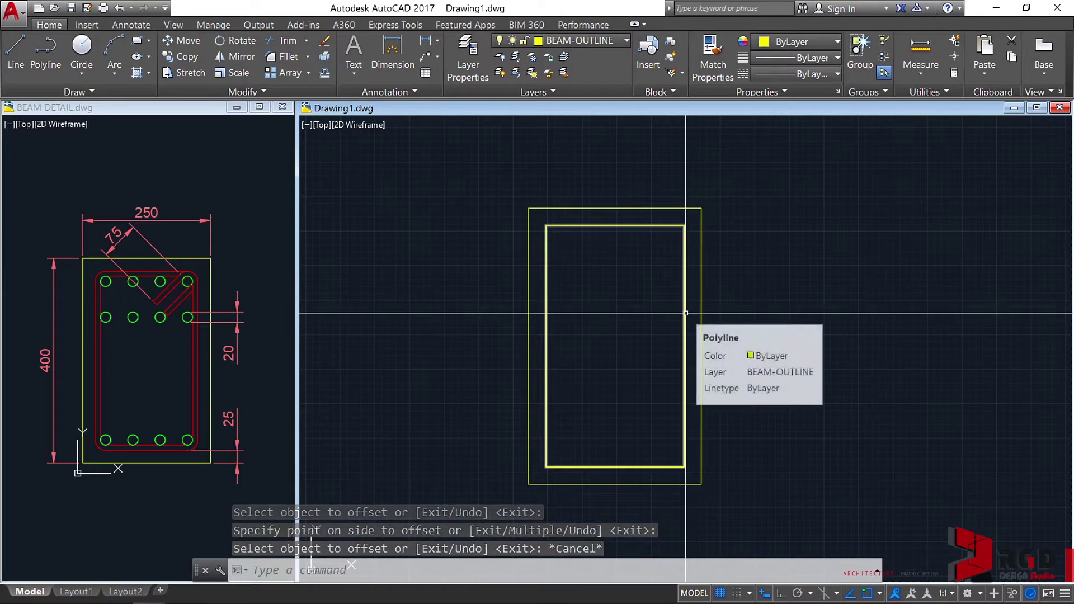
click(686, 313)
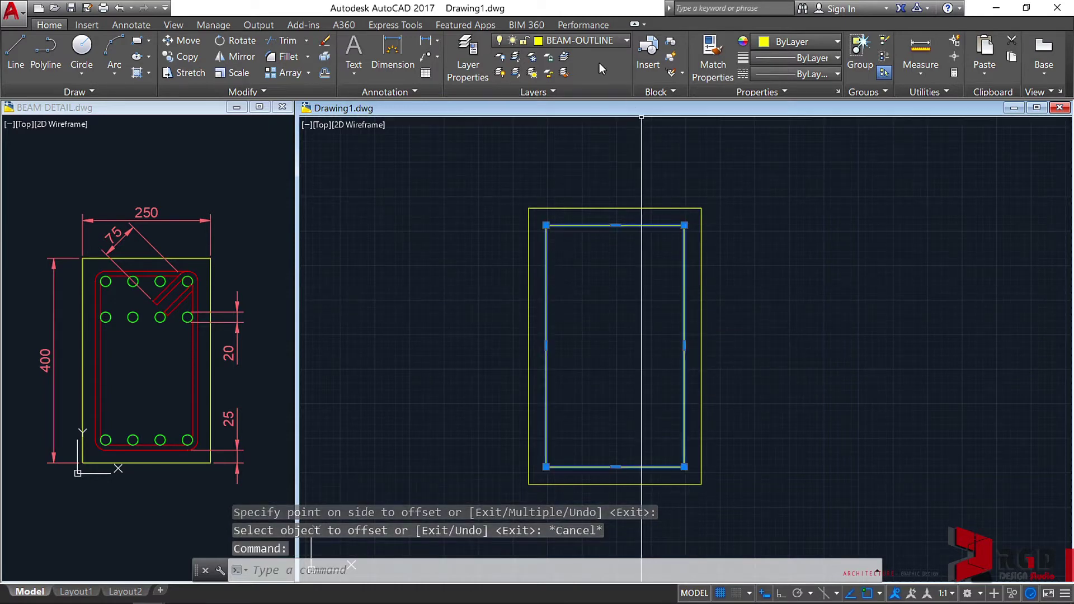
- Move the inner rectangle to red BEAM-STIRRUPS and offset it 10 units inward
click(626, 41)
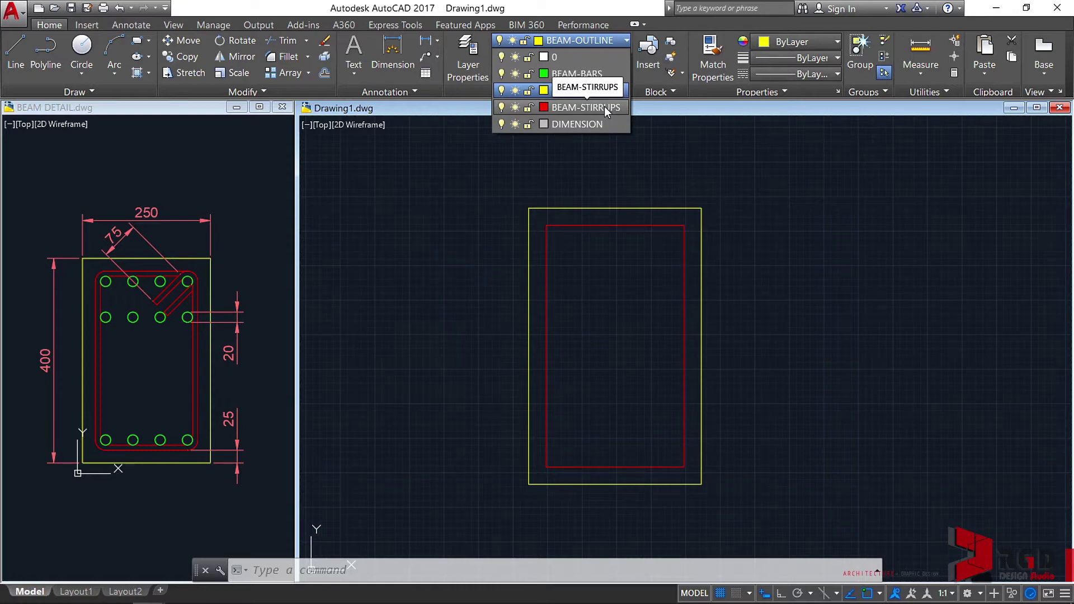
click(604, 106)
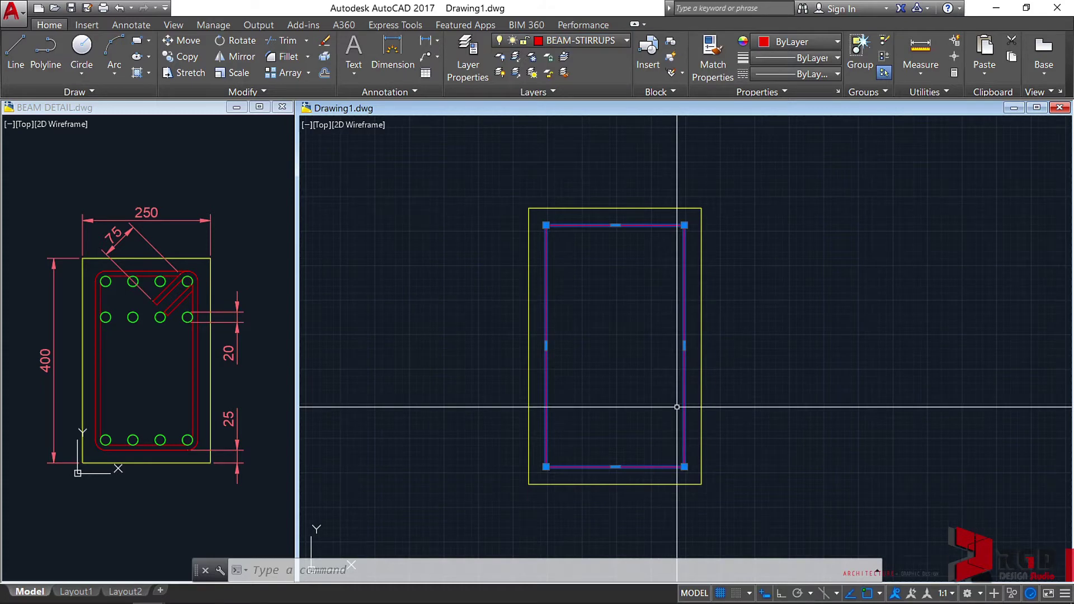
text(o)
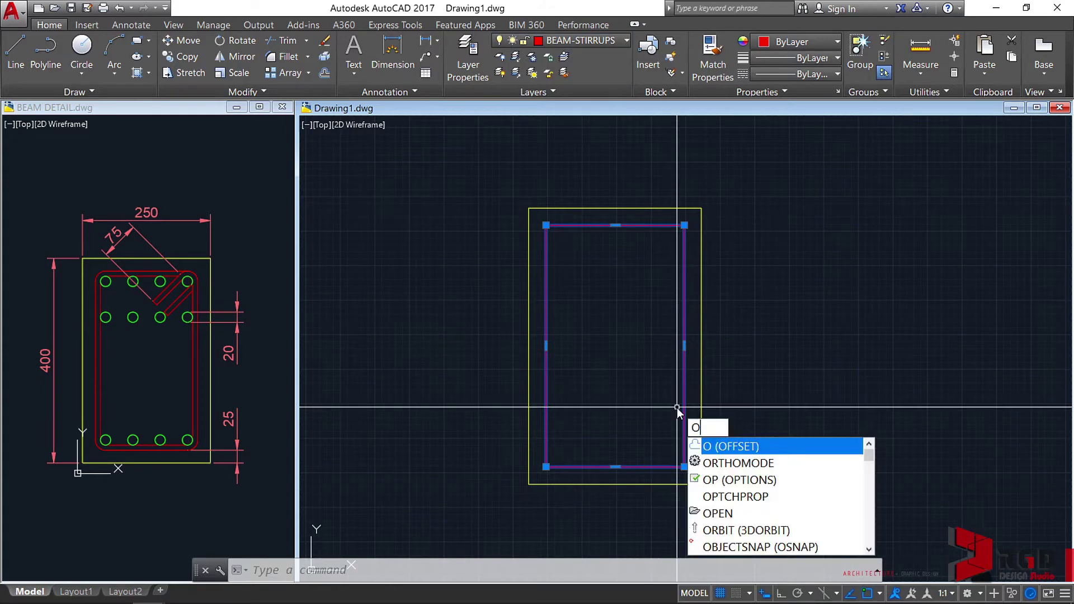
key(Return)
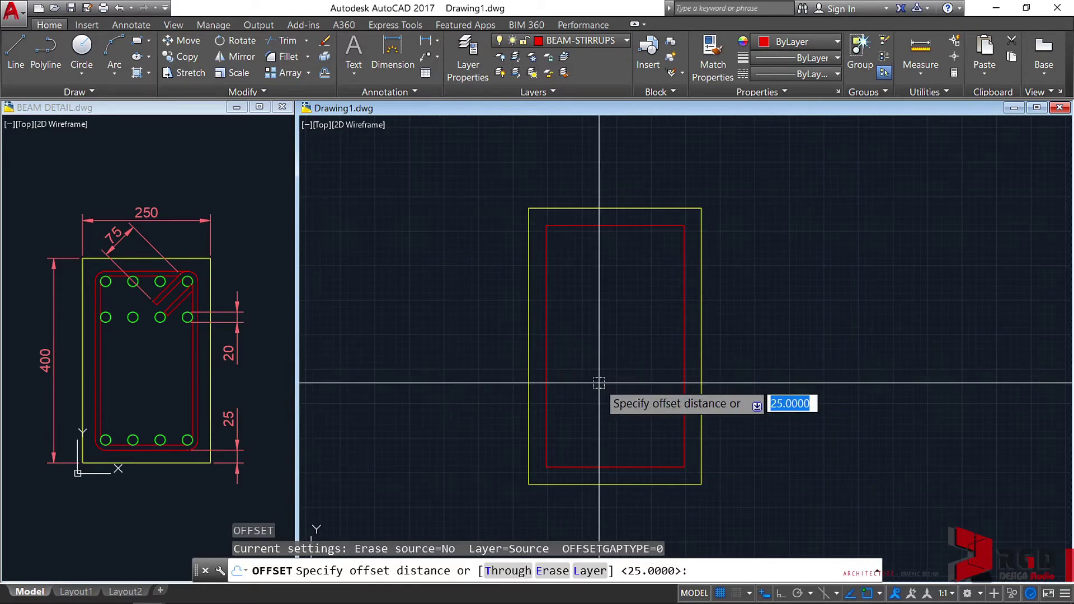
text(10)
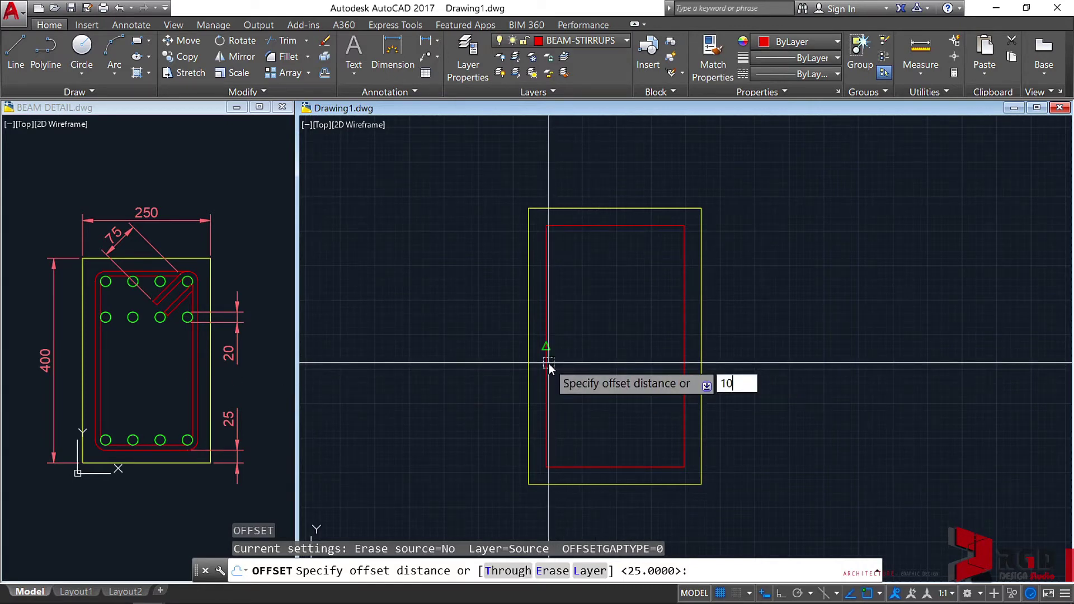
key(Return)
click(549, 363)
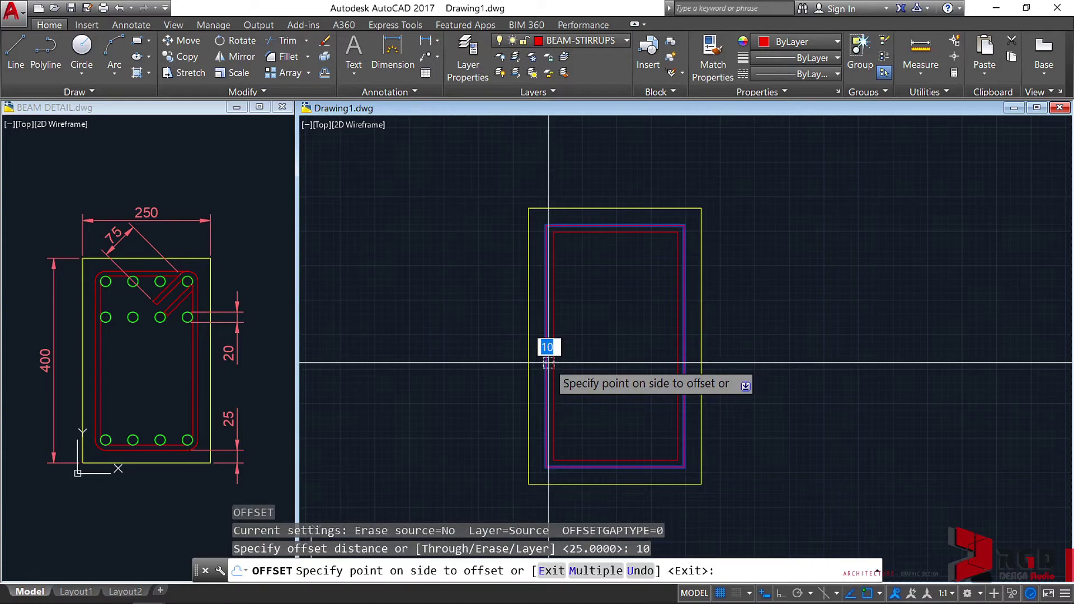
click(614, 340)
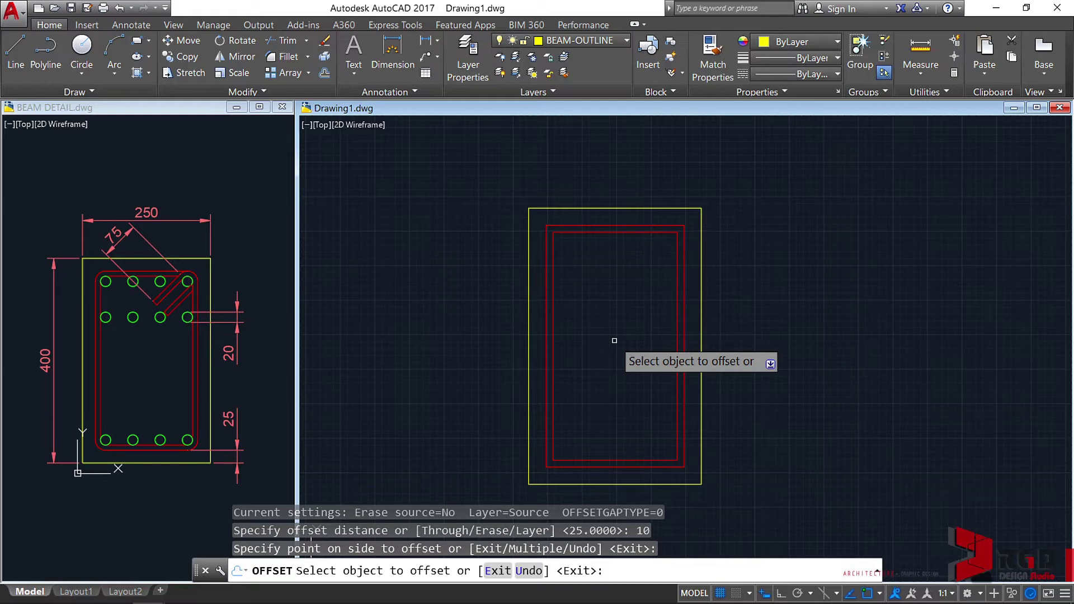
key(Escape)
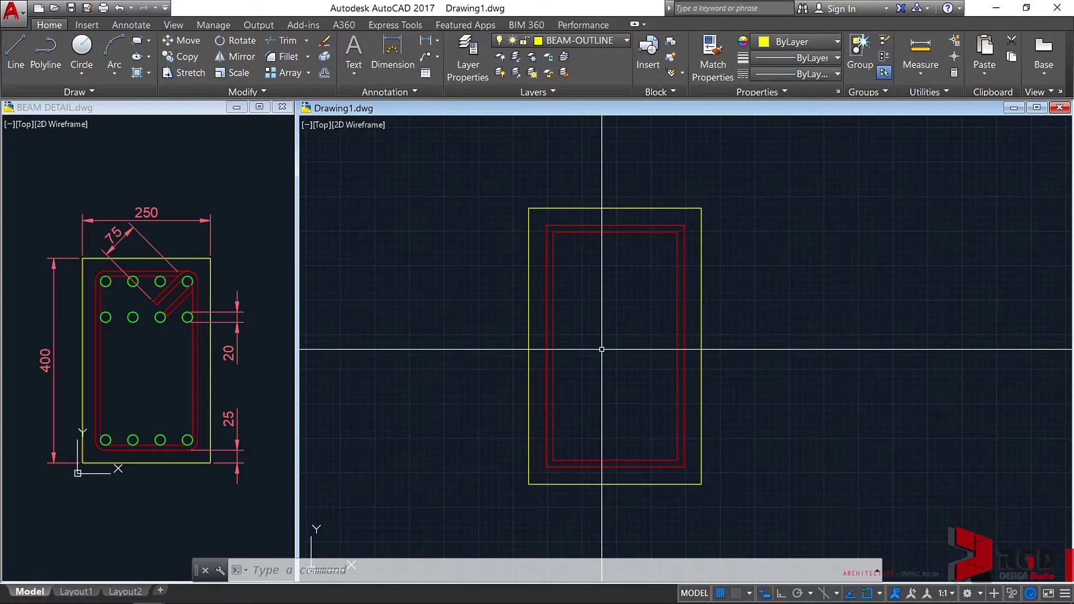
- Fillet the inner stirrup line's top and right edges into a sharp corner, then zoom out to the section
text(F)
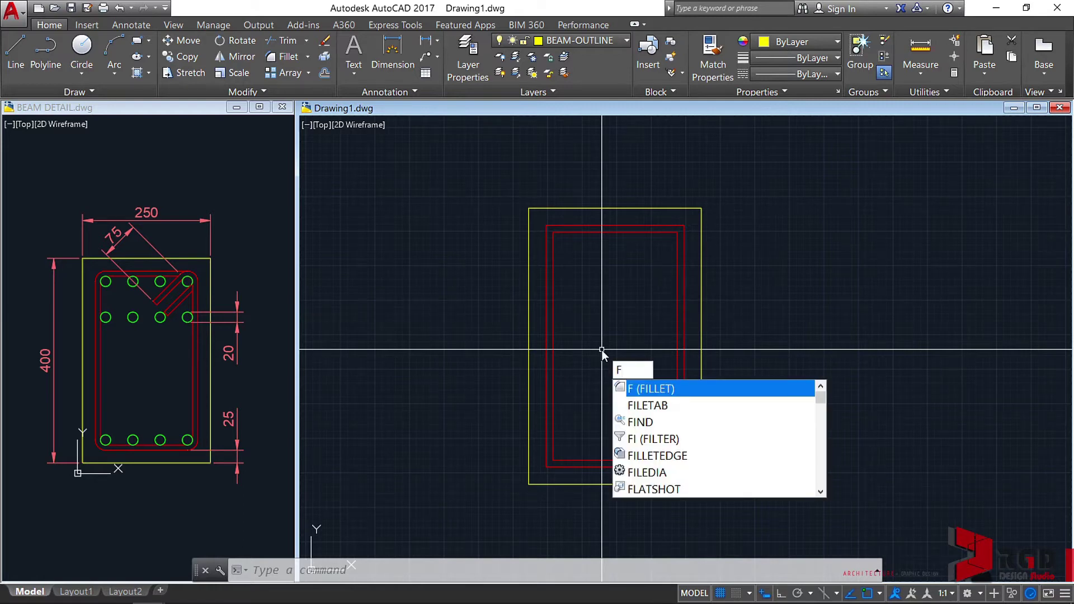
key(Return)
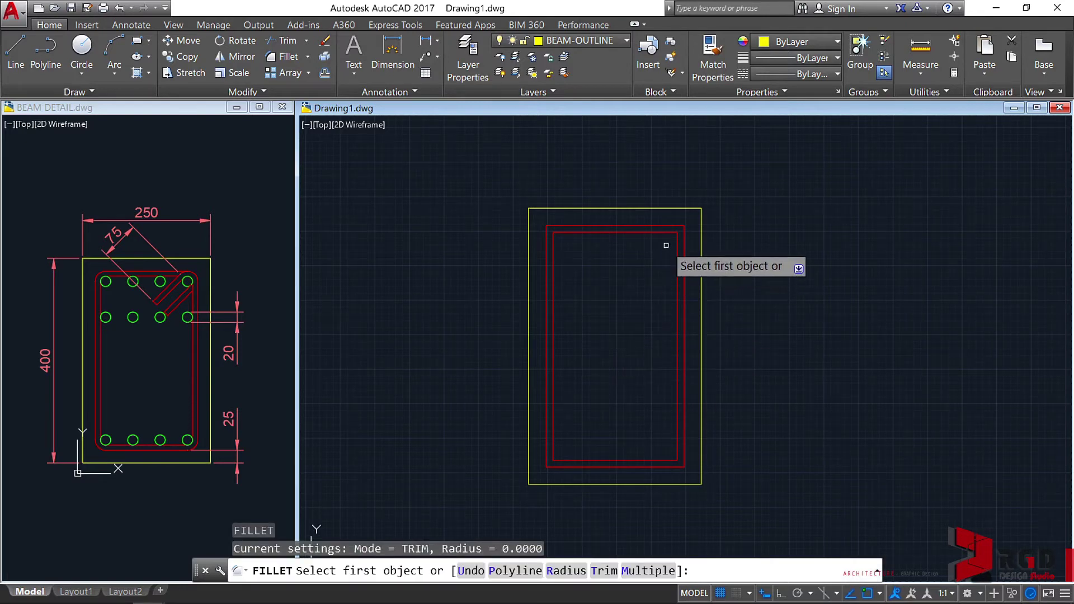
scroll(666, 245, up, 2)
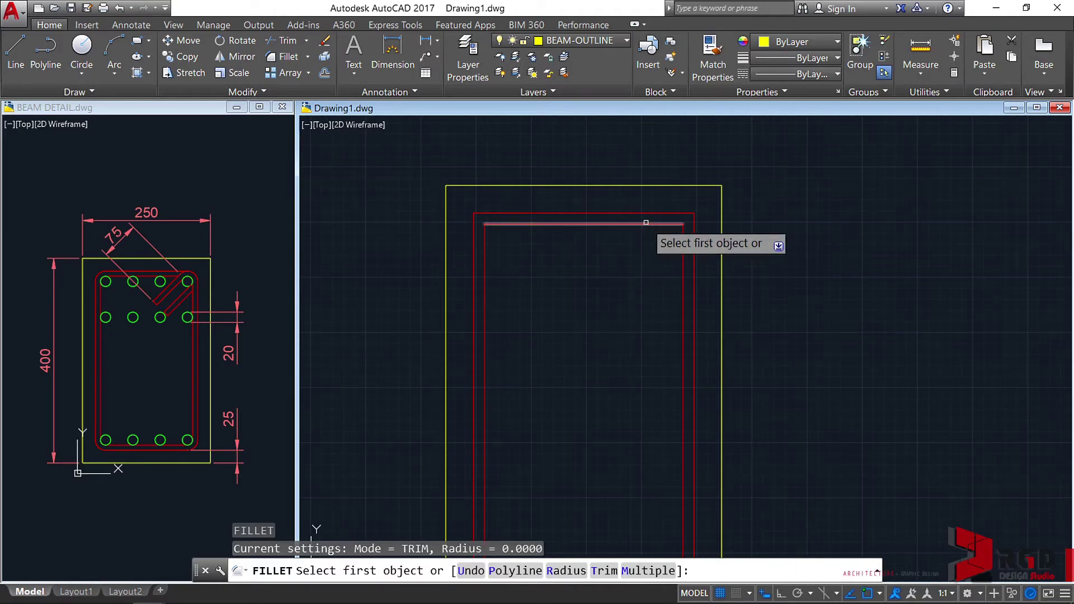
click(646, 223)
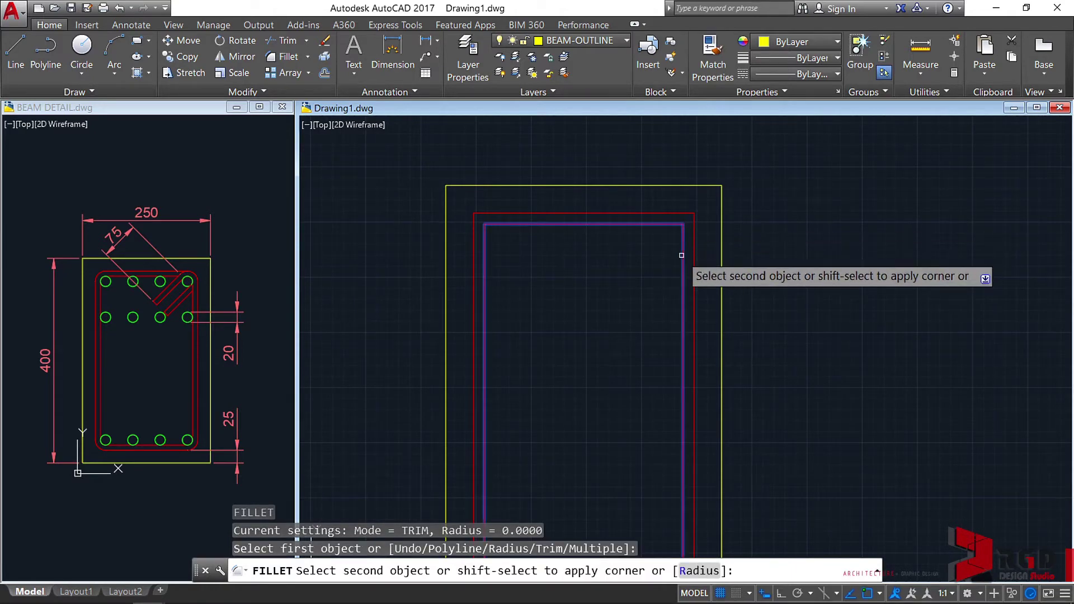
click(681, 255)
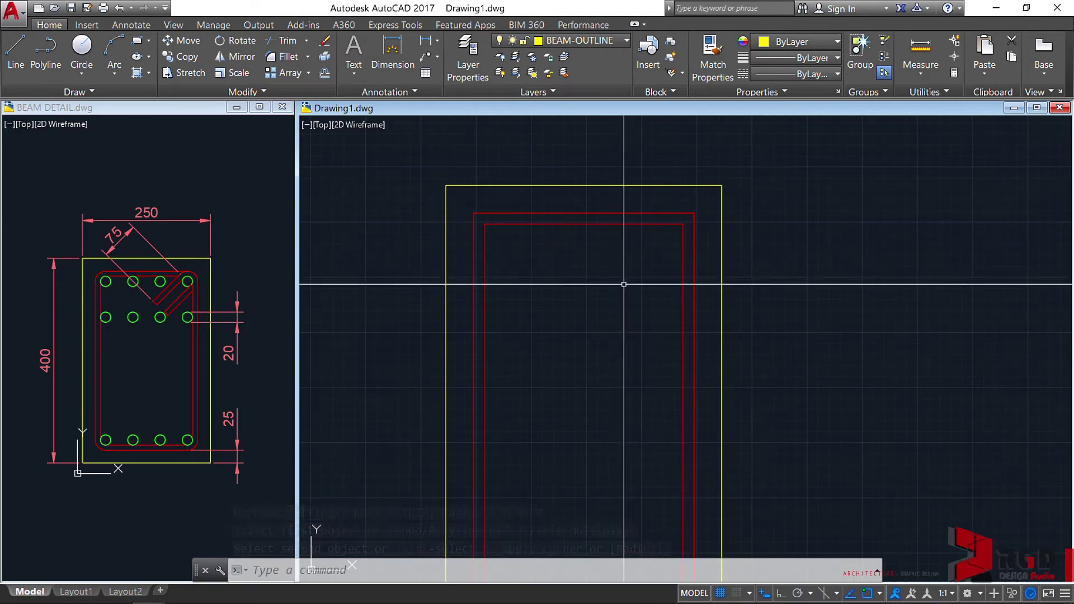
text(f)
key(Return)
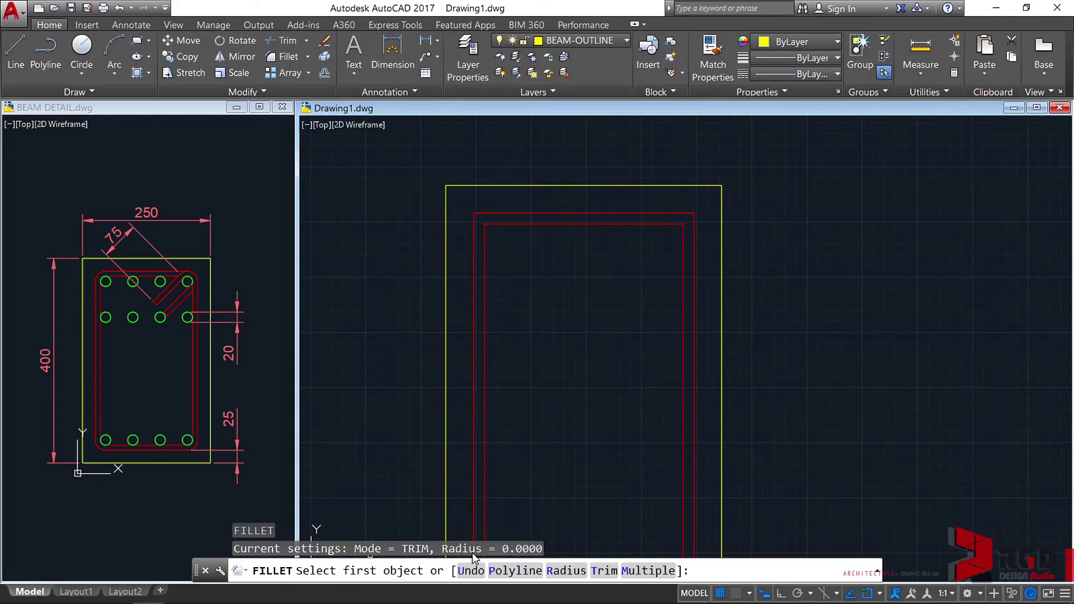
key(Escape)
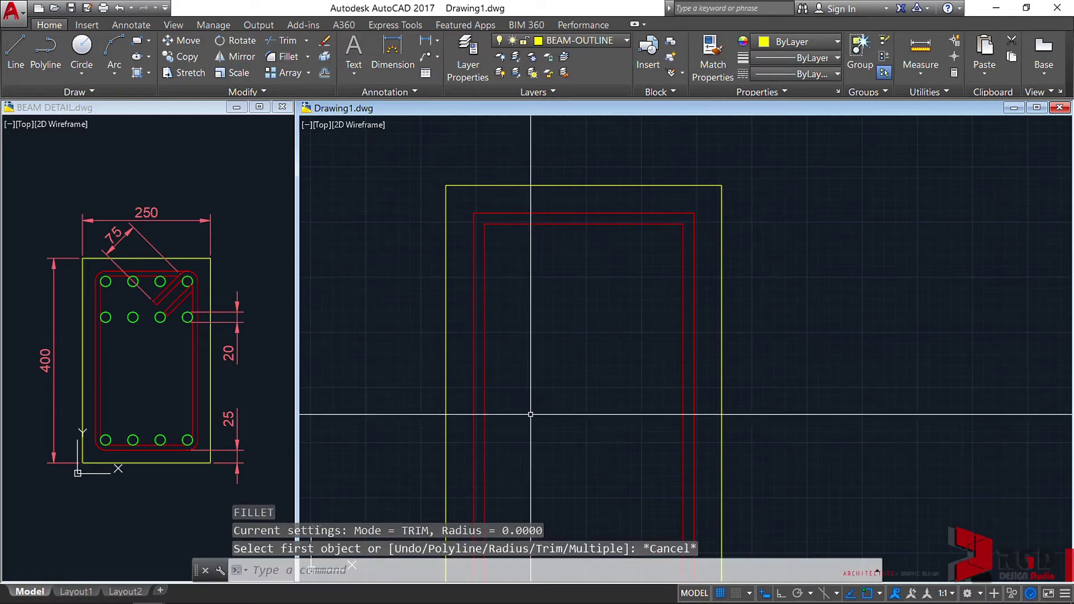
scroll(530, 414, down, 3)
middle_drag(566, 403, 441, 359)
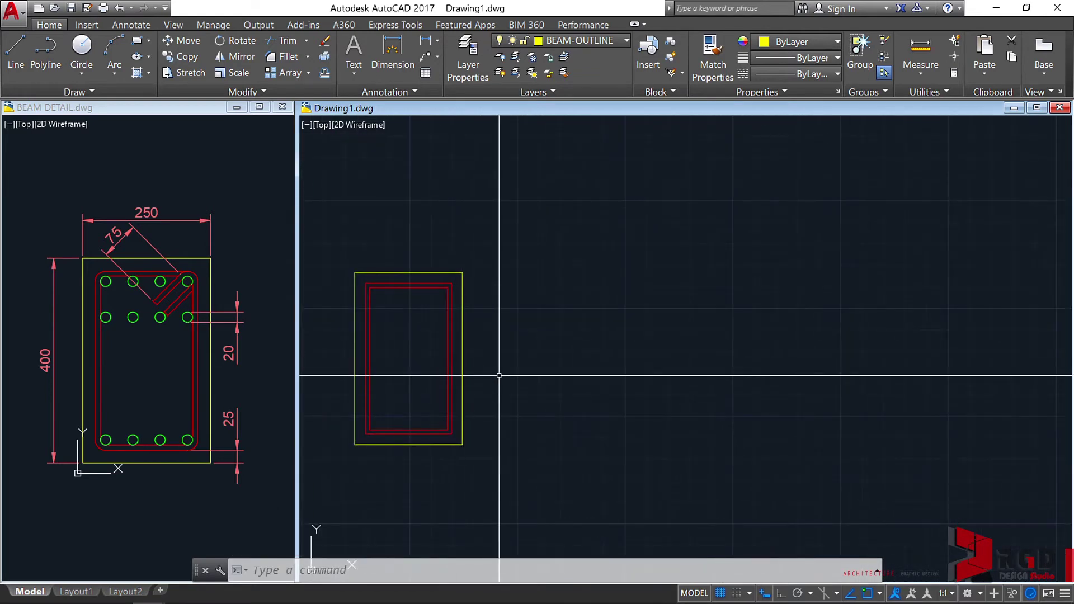
- Draw a vertical line beside the beam section with Ortho on, and window-select it
text(L)
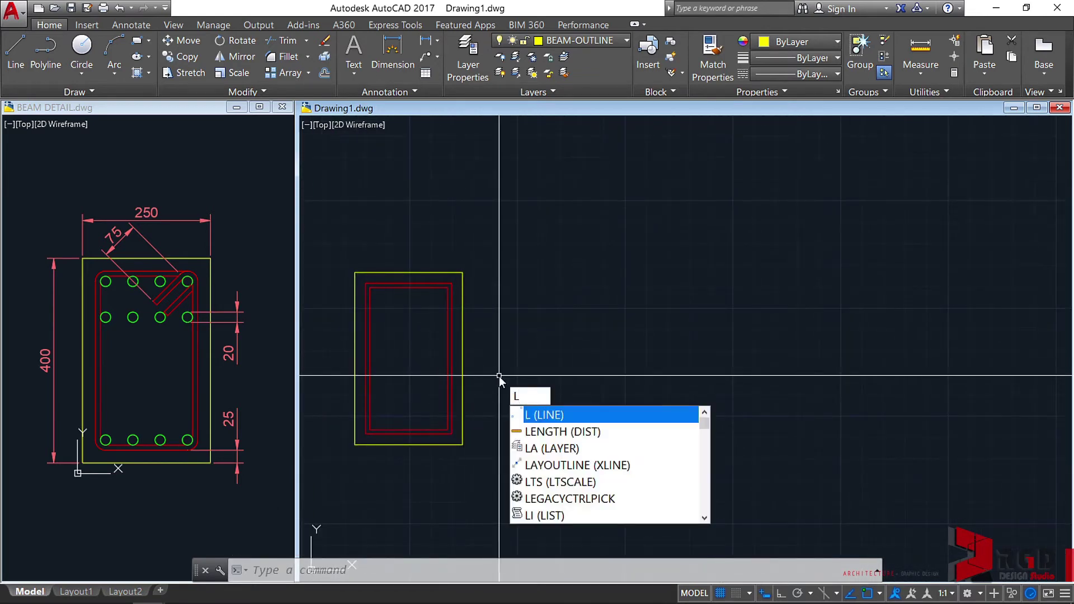
key(Return)
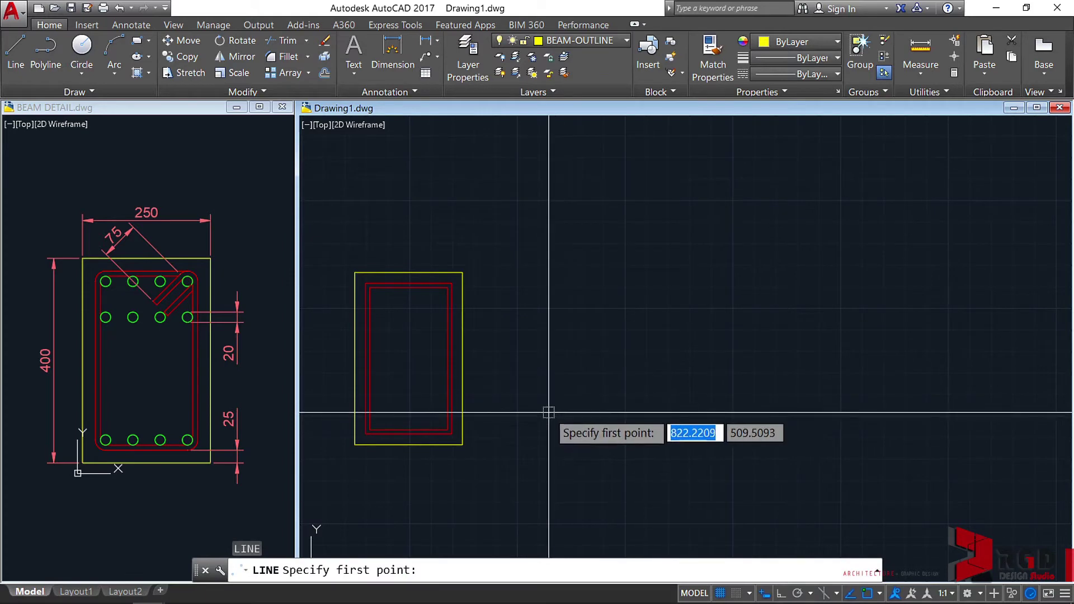
click(555, 451)
key(F8)
key(F8)
key(F8)
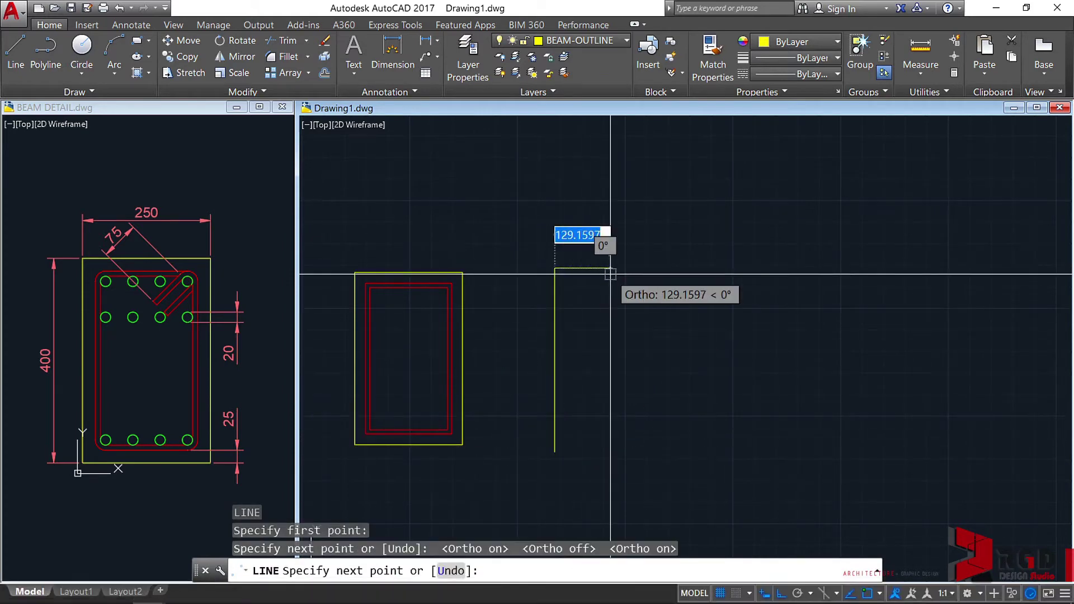
click(592, 269)
key(Escape)
click(576, 374)
click(531, 376)
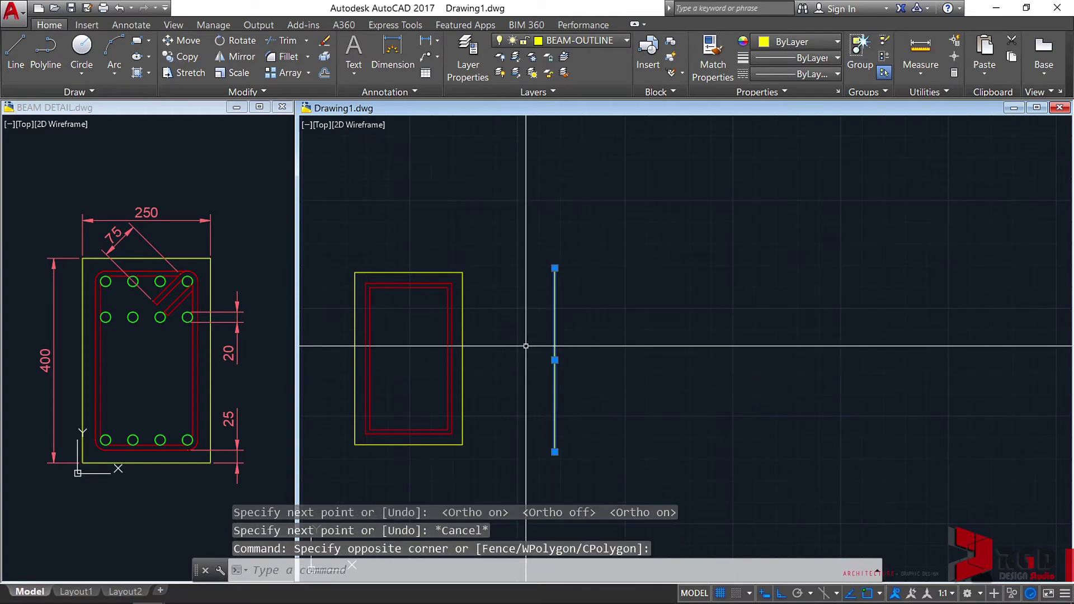
- Offset the vertical yellow line 10 units to the right to form a parallel pair
text(o)
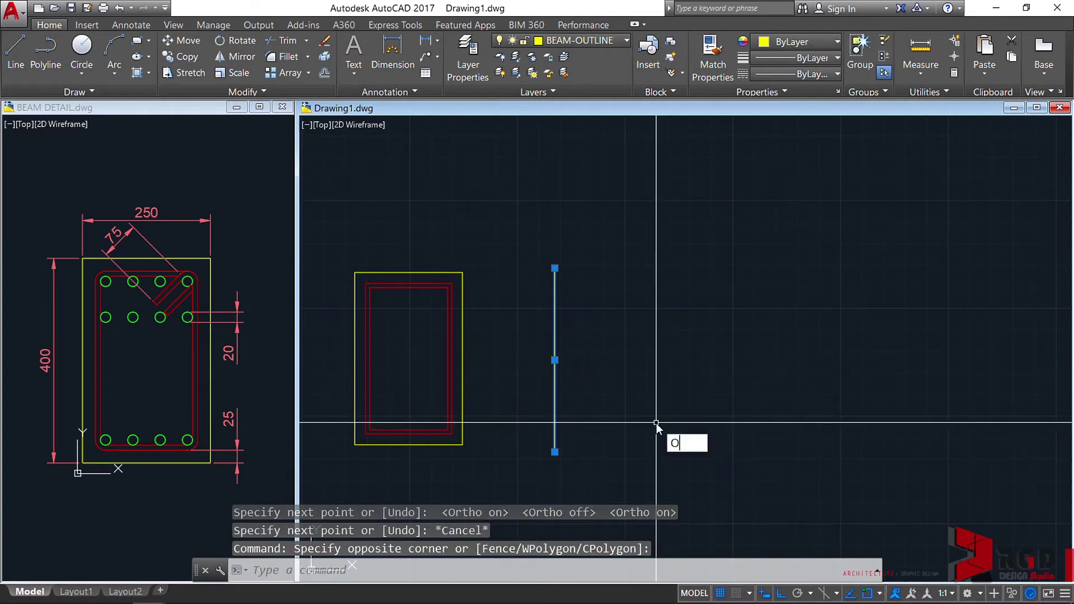
key(Return)
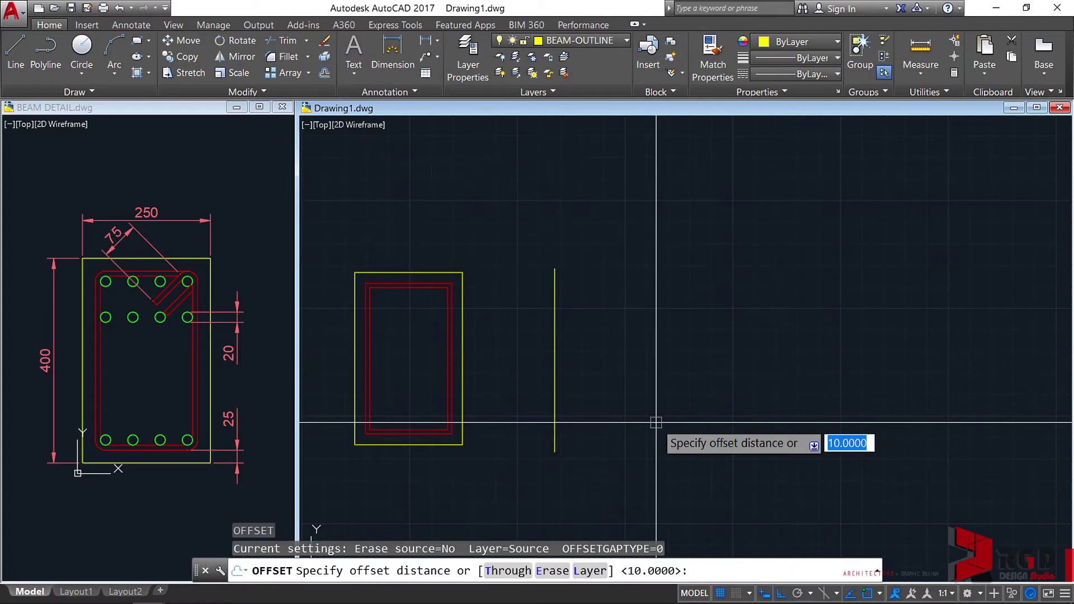
key(Return)
click(555, 425)
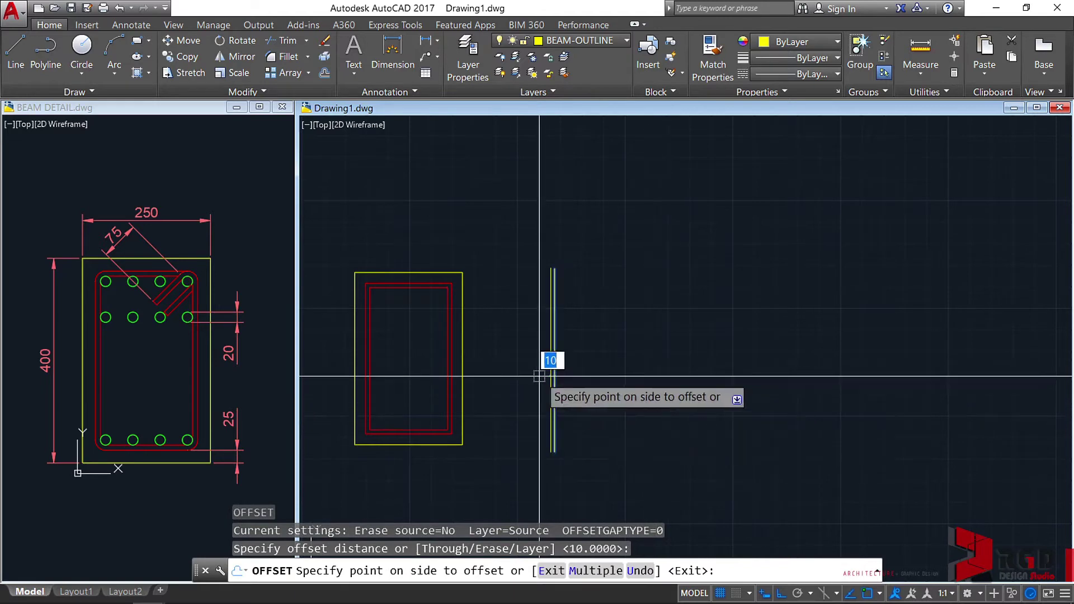
scroll(558, 378, up, 4)
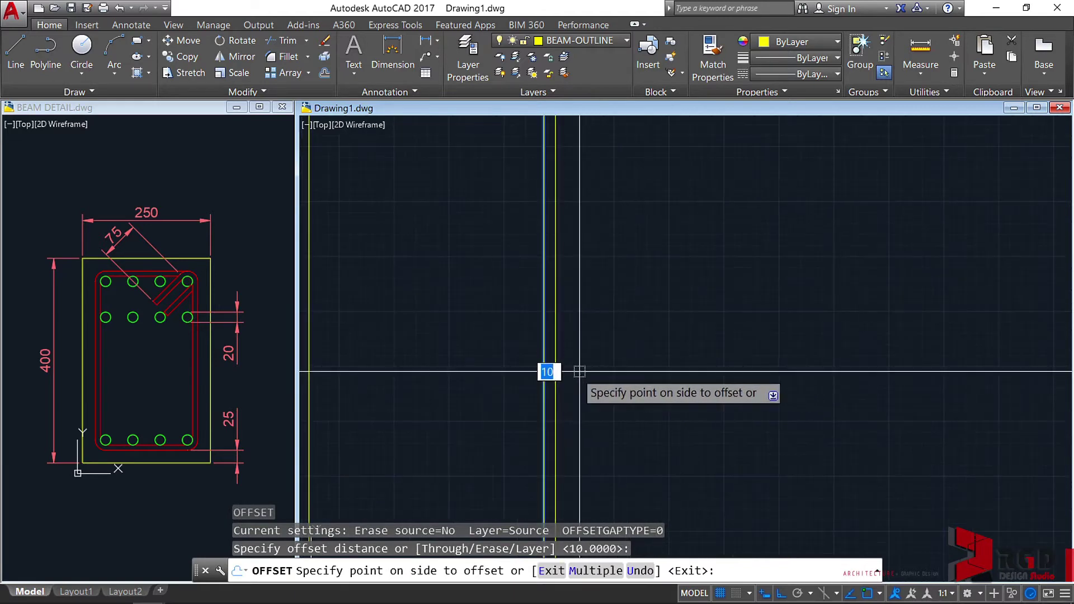
scroll(576, 372, down, 2)
click(576, 372)
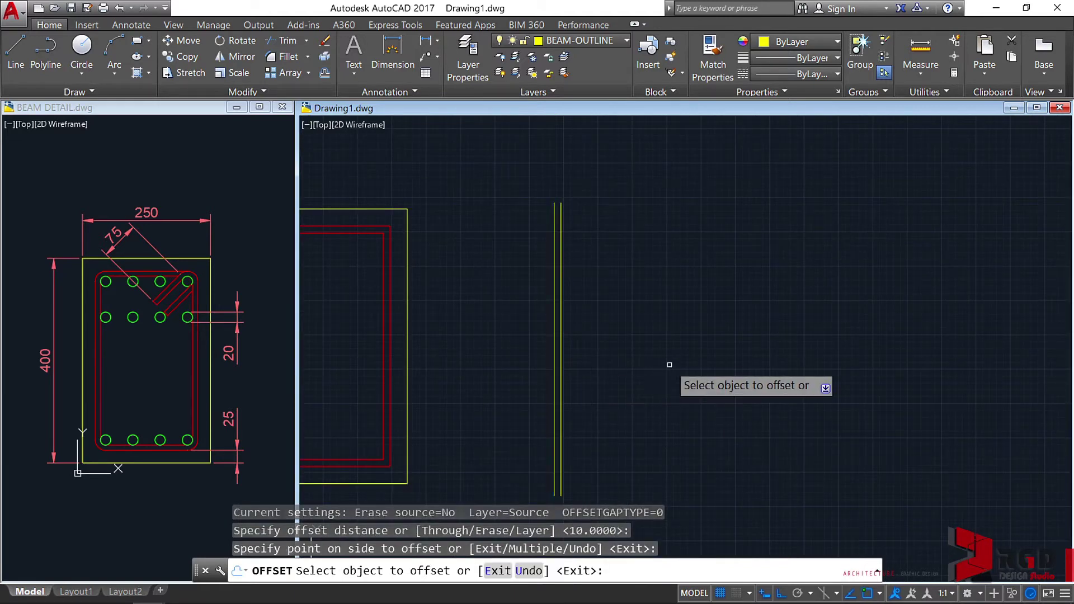
key(Escape)
- Pan to show the section and both lines, then start a new LINE
scroll(663, 366, down, 3)
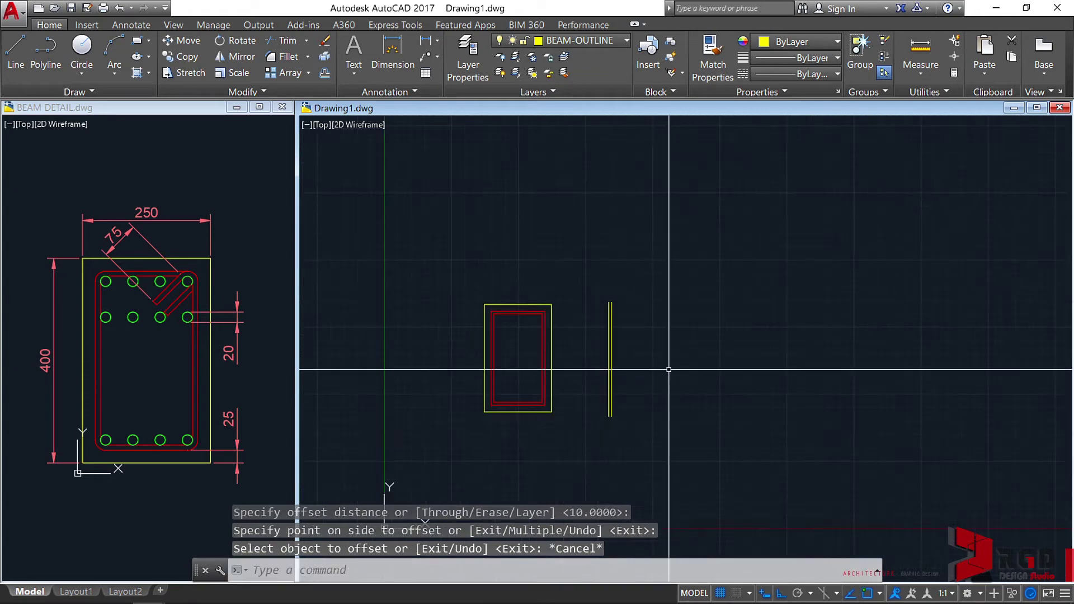
middle_drag(661, 366, 587, 364)
scroll(591, 376, up, 2)
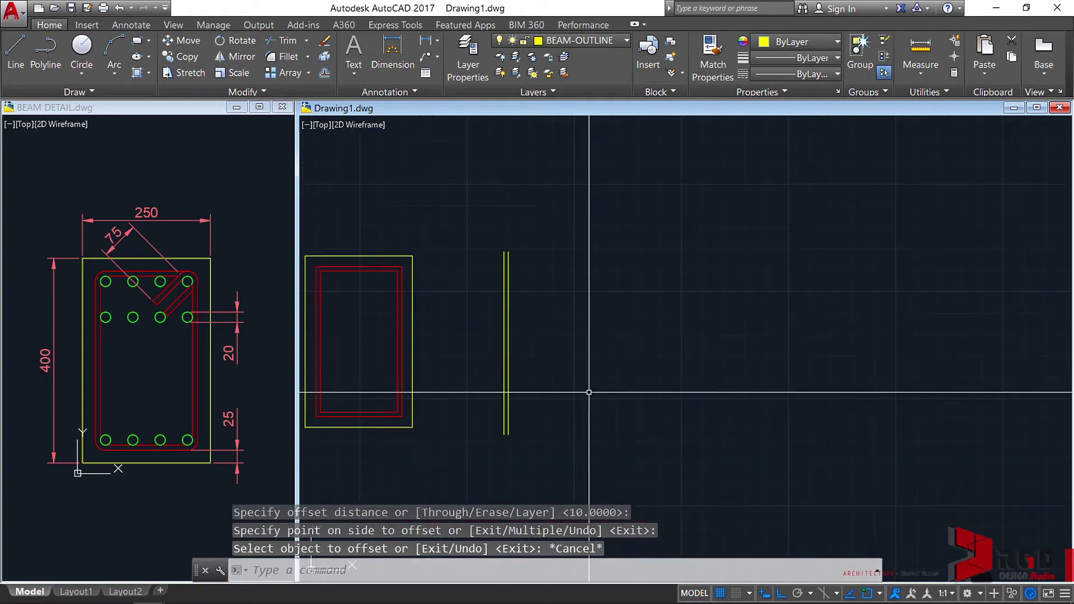
text(l)
key(Return)
- Draw a vertical line and a horizontal line crossing its upper part, with Ortho on
click(582, 438)
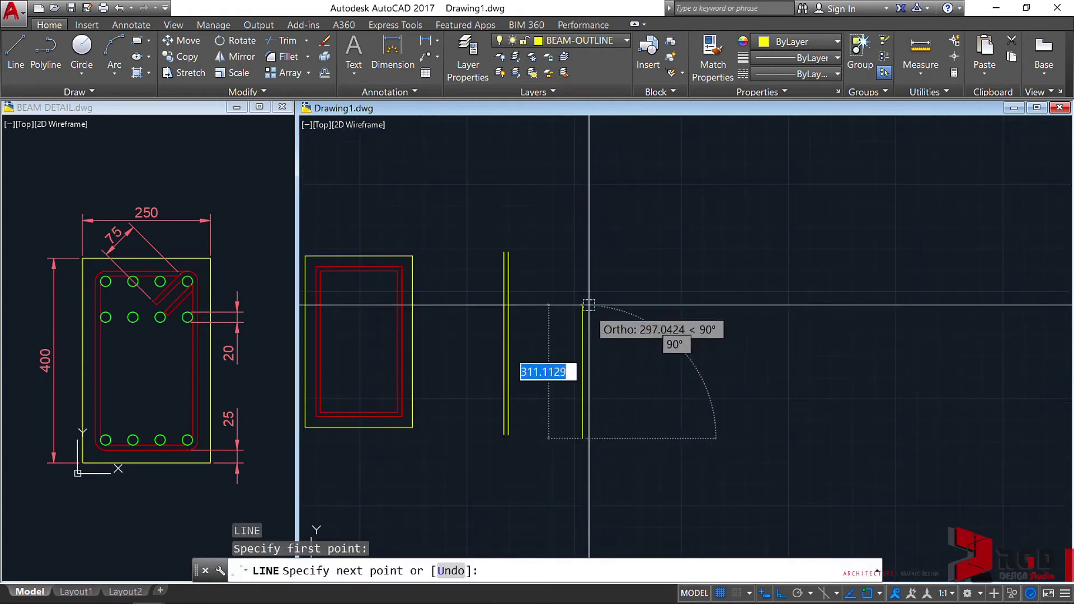
click(582, 248)
key(Return)
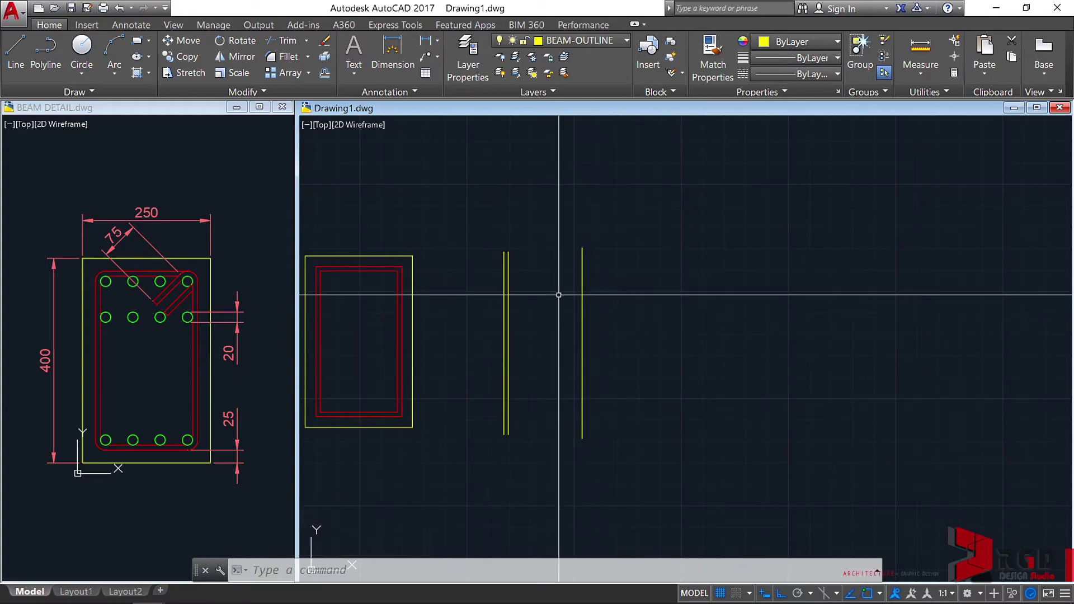
text(l)
key(Return)
click(542, 291)
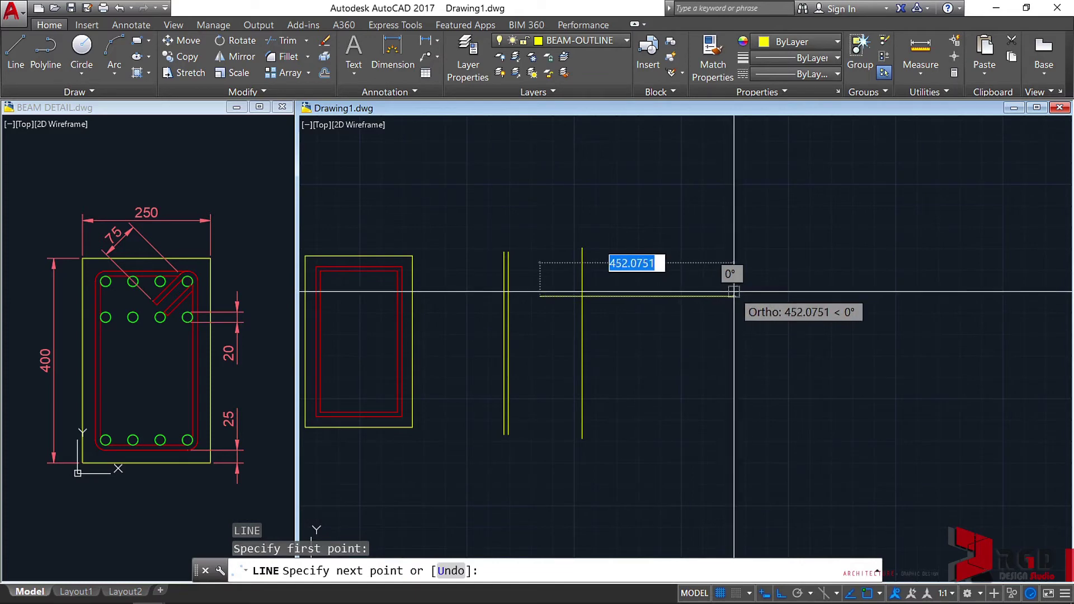
click(757, 291)
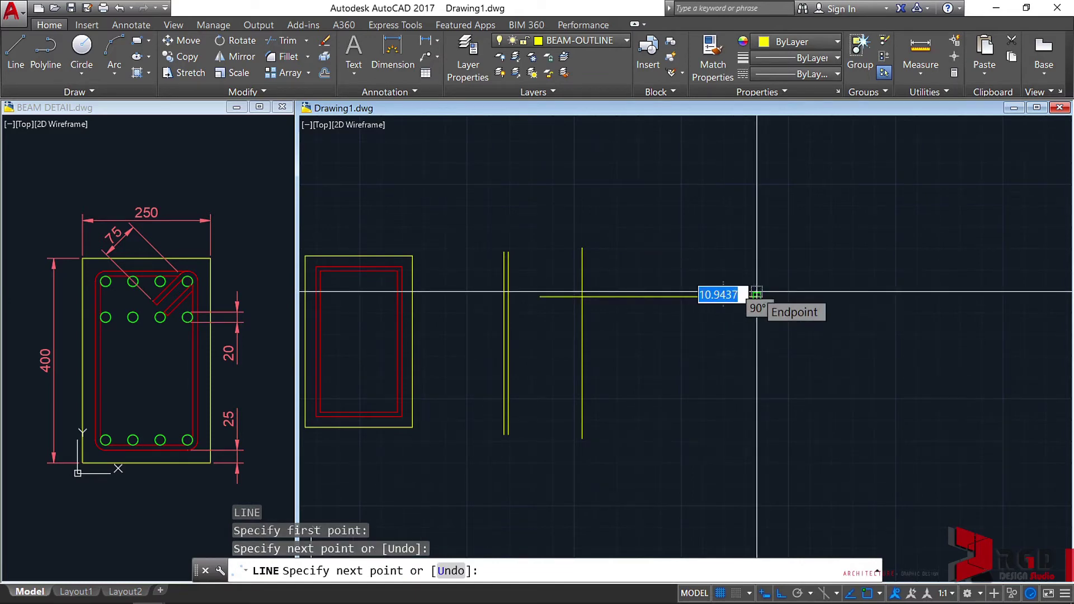
key(Return)
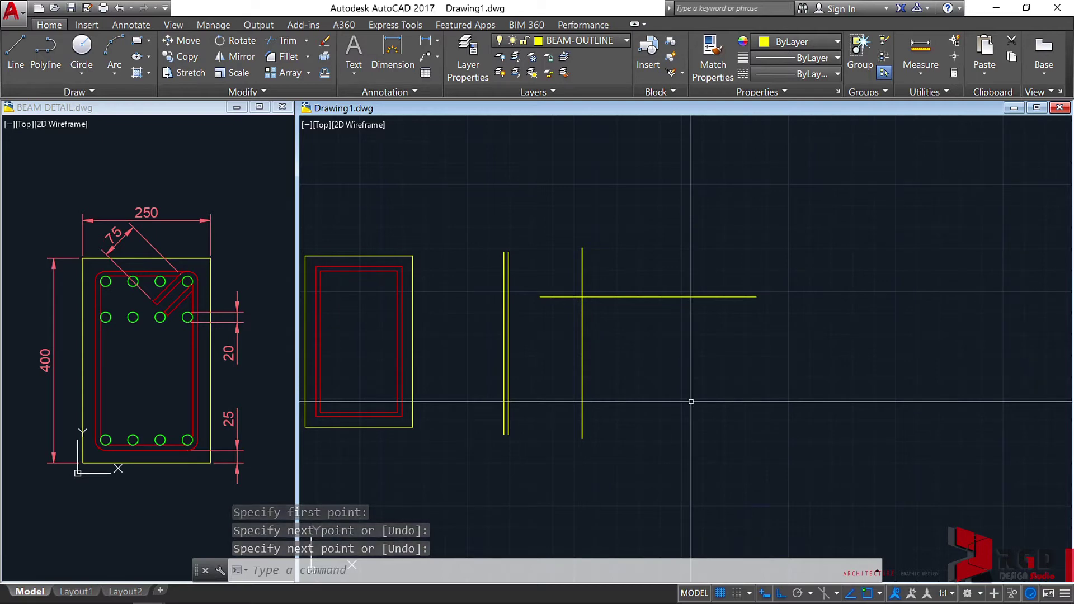
- Turn Ortho off and draw a 30° inclined line rising to the right
key(F8)
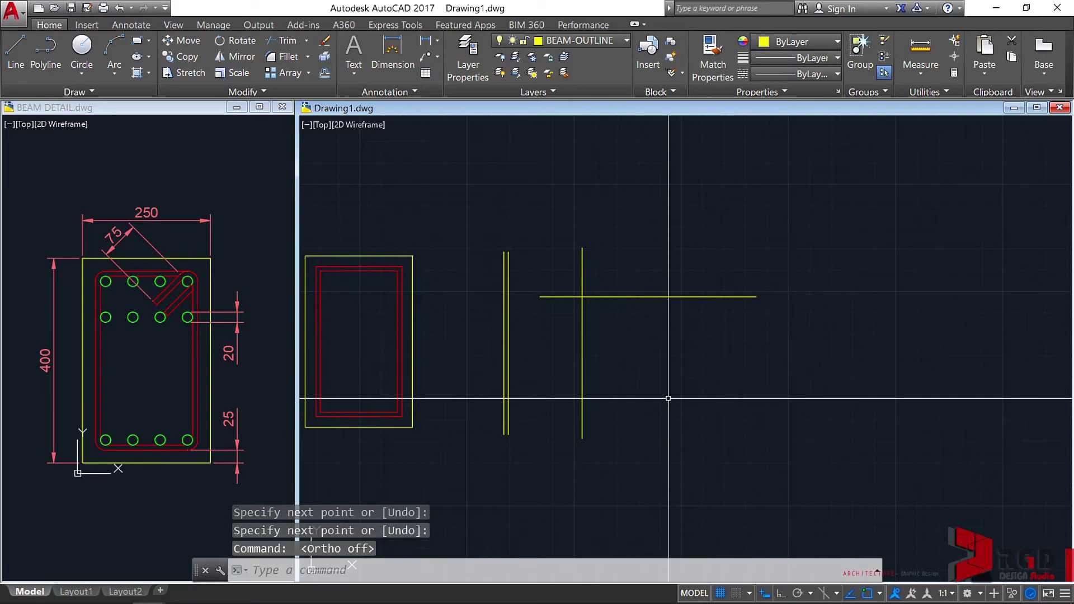
text(L)
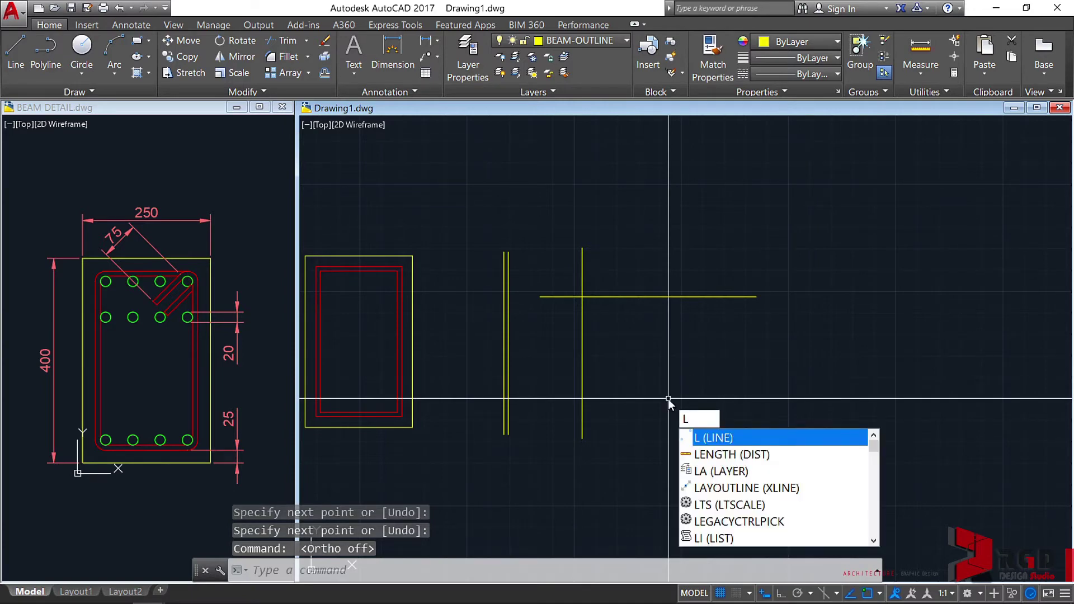
key(Return)
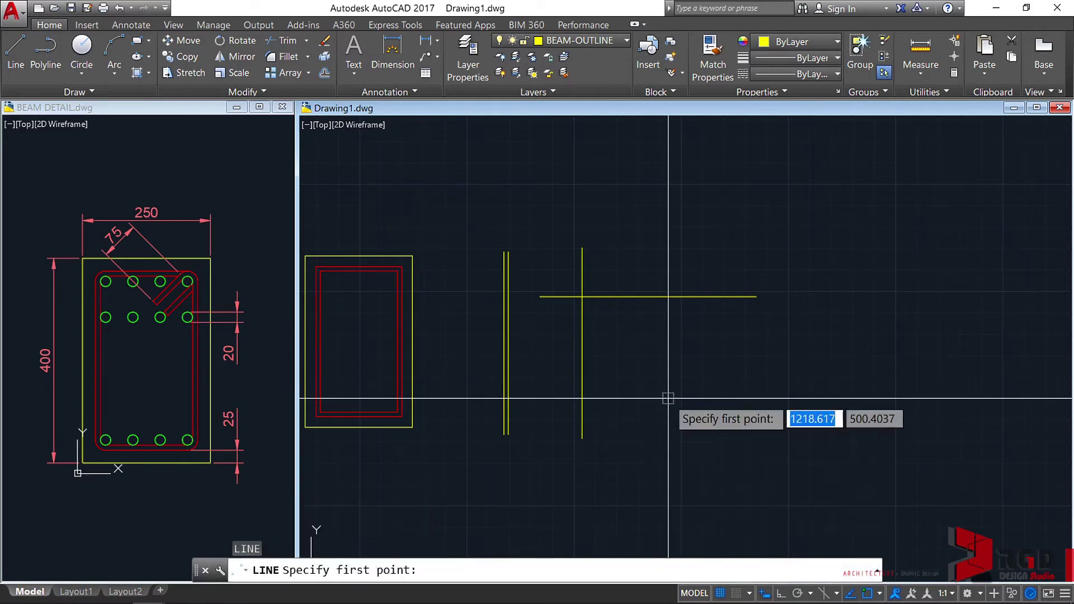
click(622, 416)
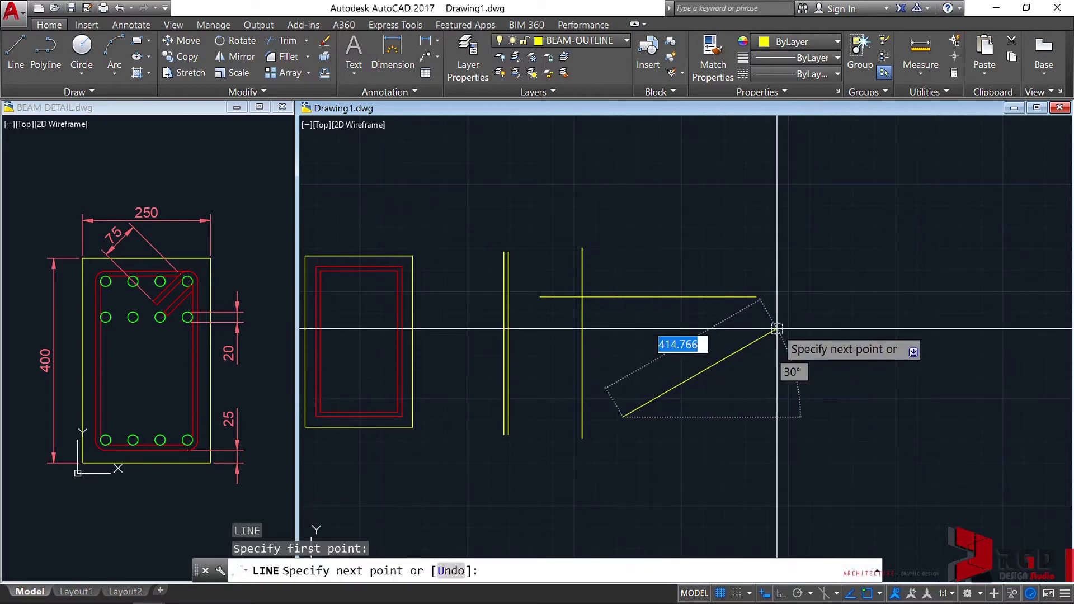
click(770, 328)
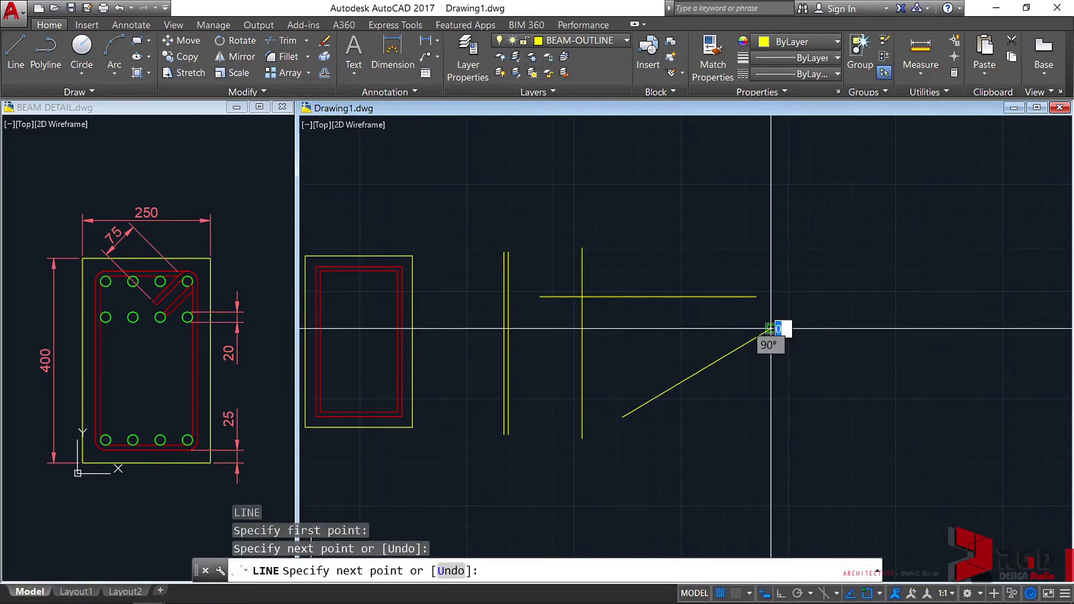
key(Return)
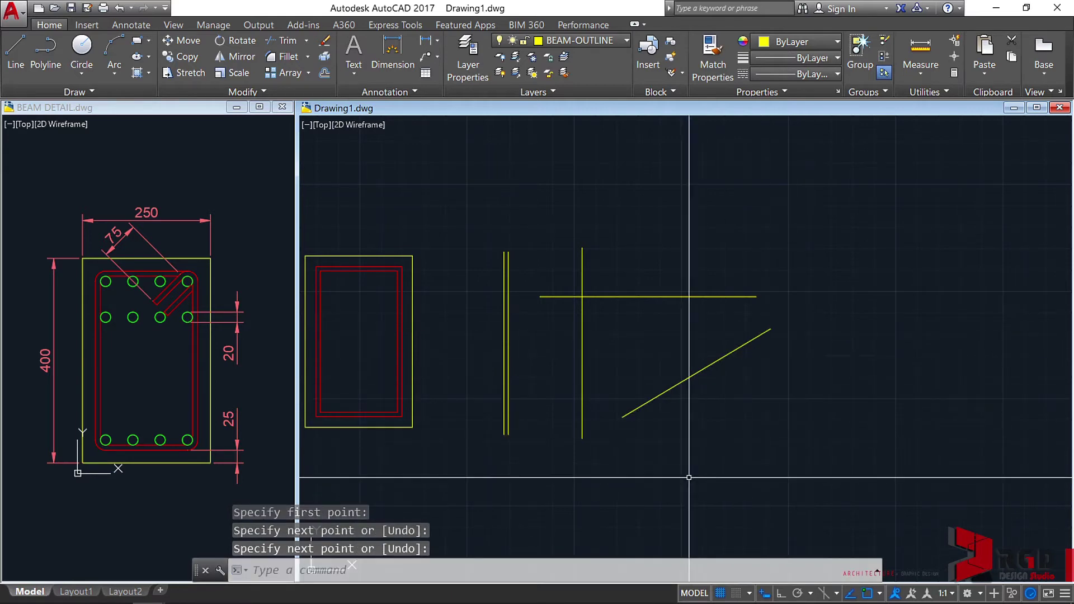
middle_drag(688, 475, 756, 486)
scroll(727, 456, up, 2)
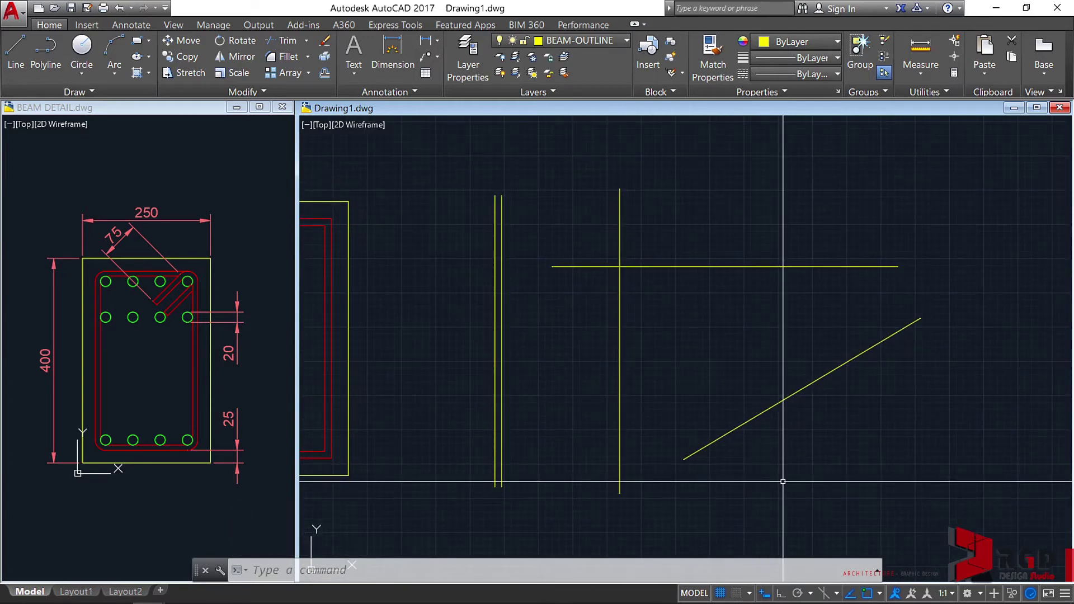
- Fillet the top horizontal and vertical lines into a sharp corner
text(F)
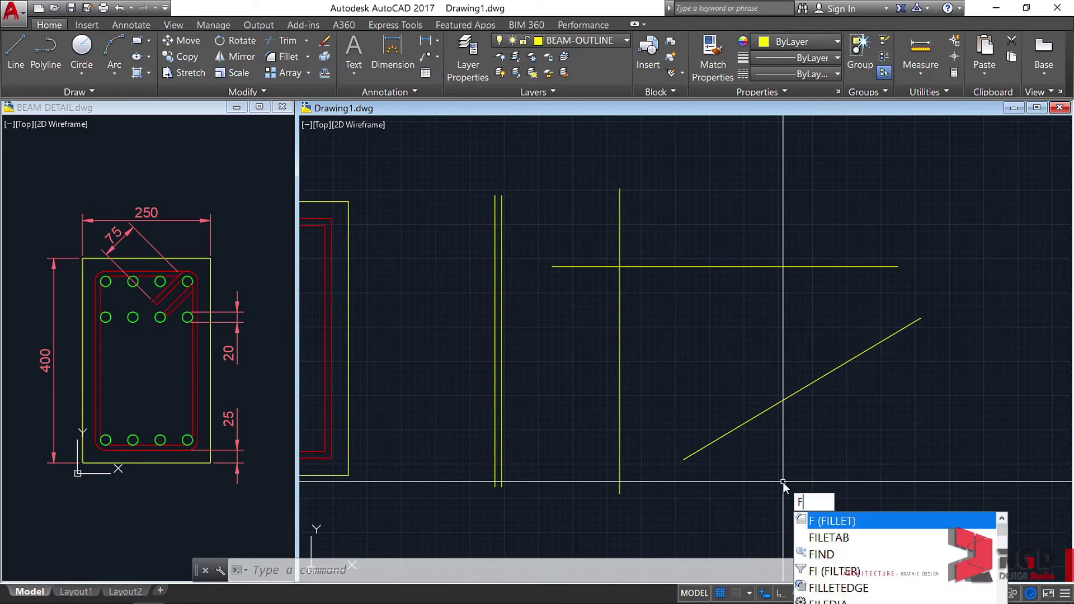
key(Return)
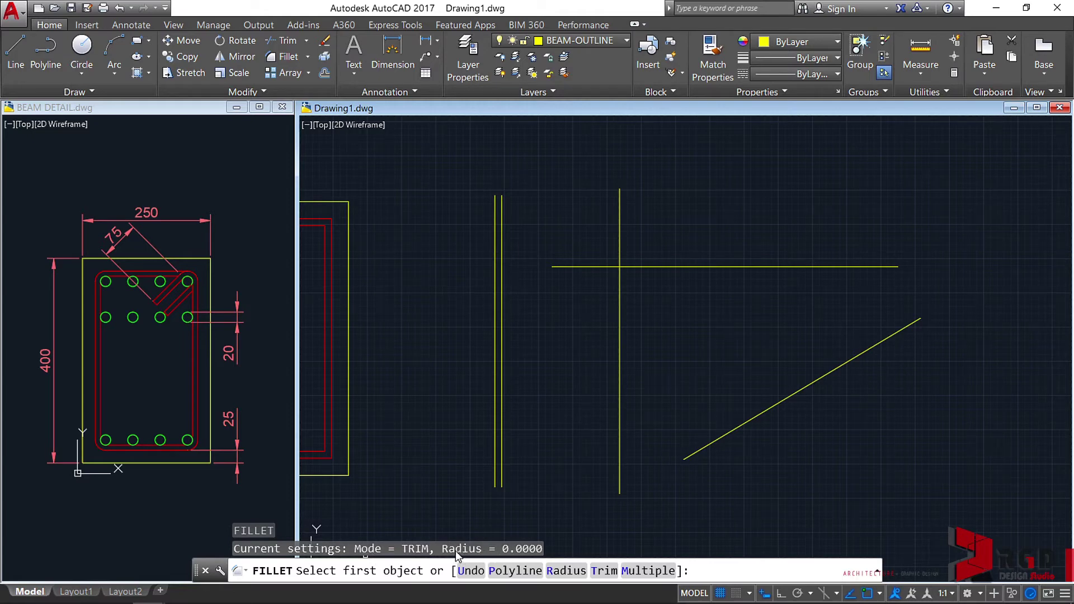
click(655, 266)
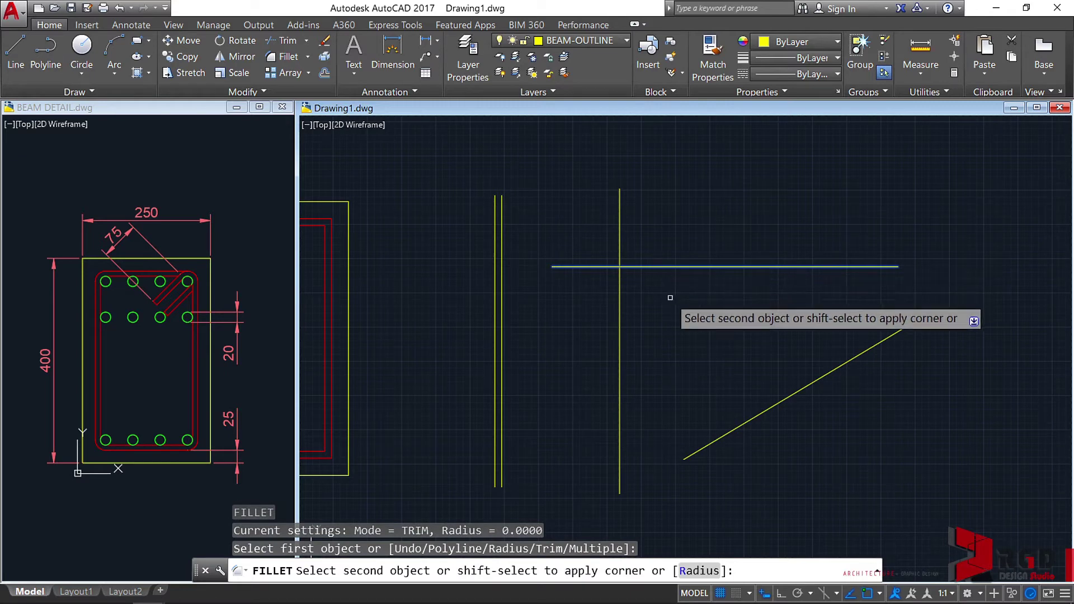
click(620, 332)
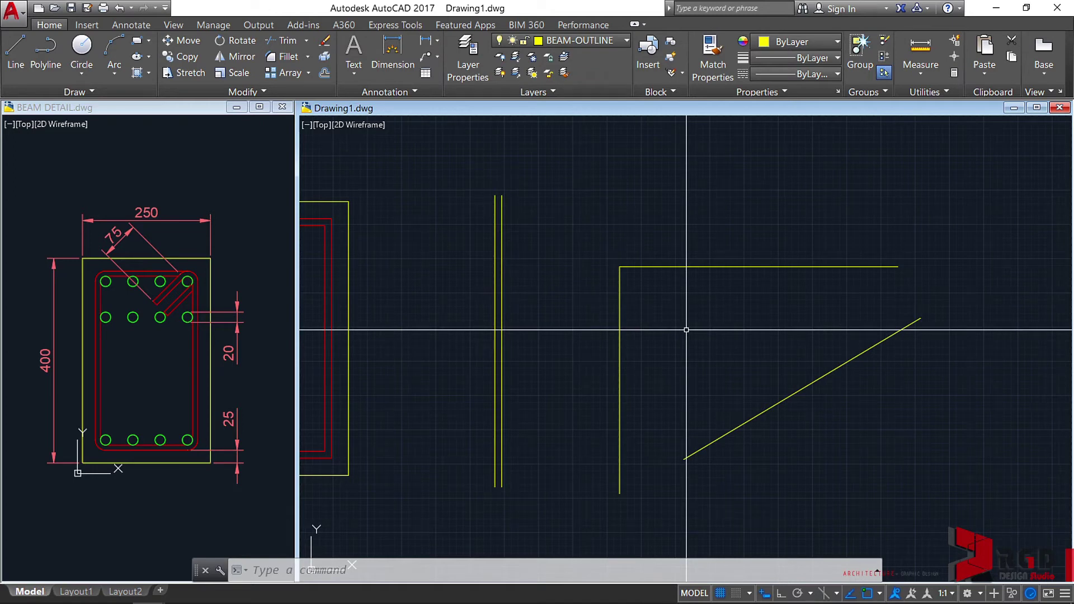
text(f)
key(Return)
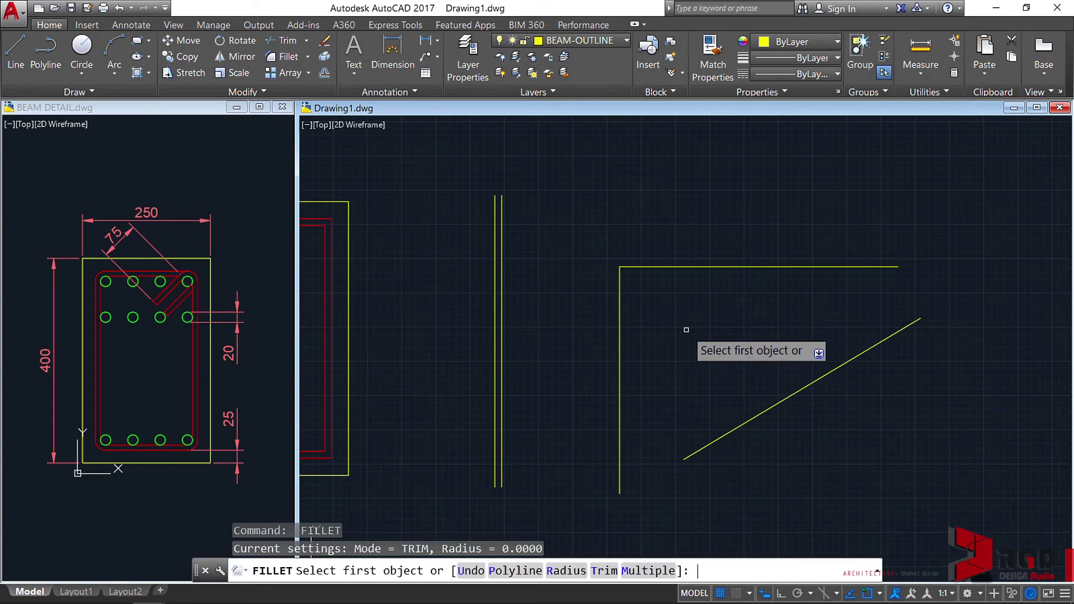
click(814, 267)
click(619, 425)
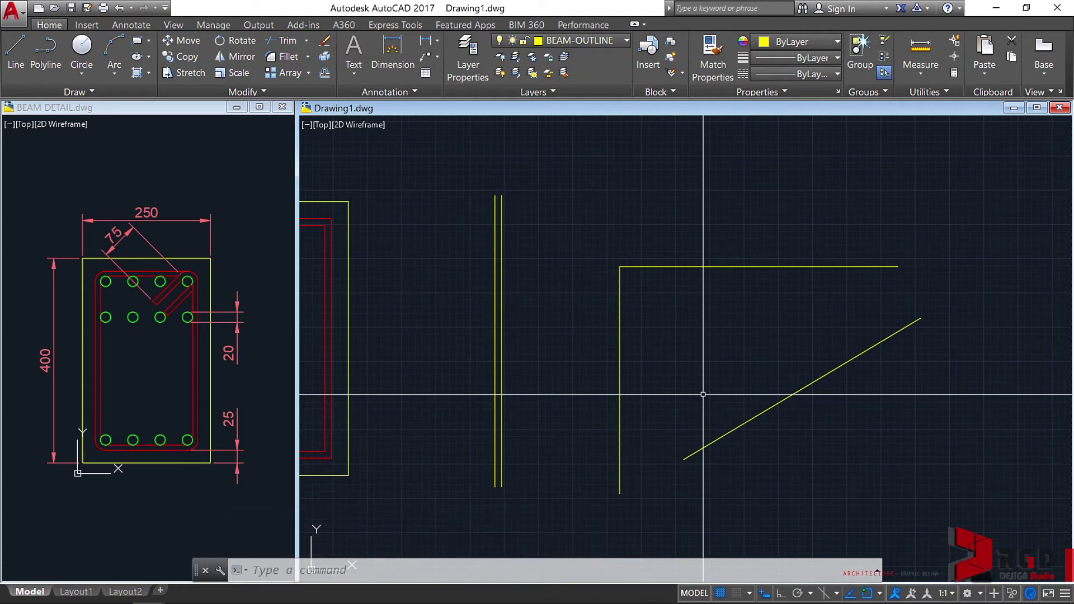
- Fillet the diagonal to the top line and to the vertical line, closing the right triangle
text(FILLET)
key(Return)
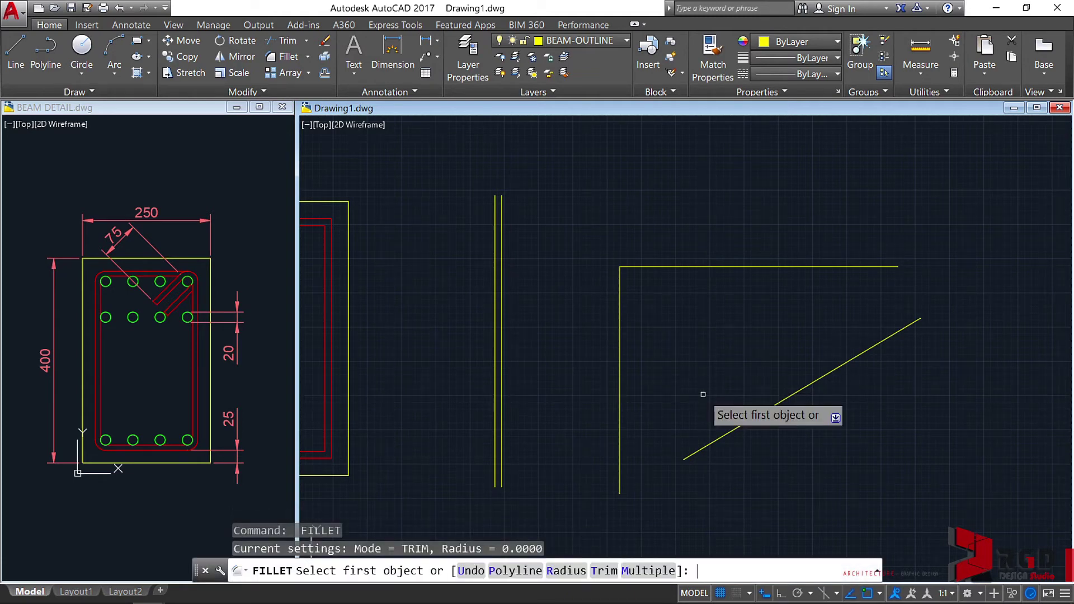
click(802, 267)
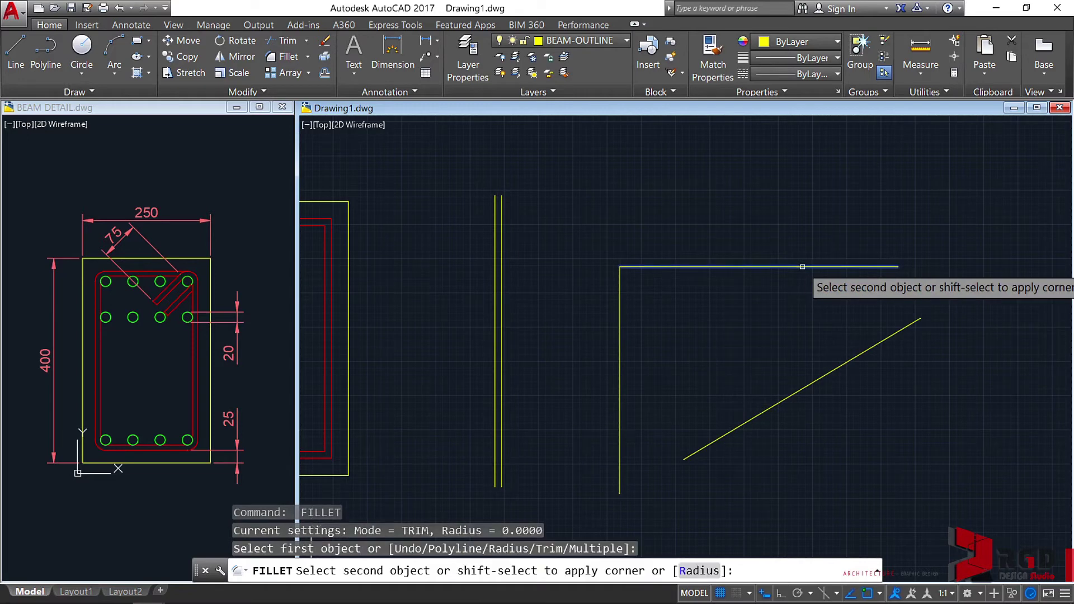
click(879, 343)
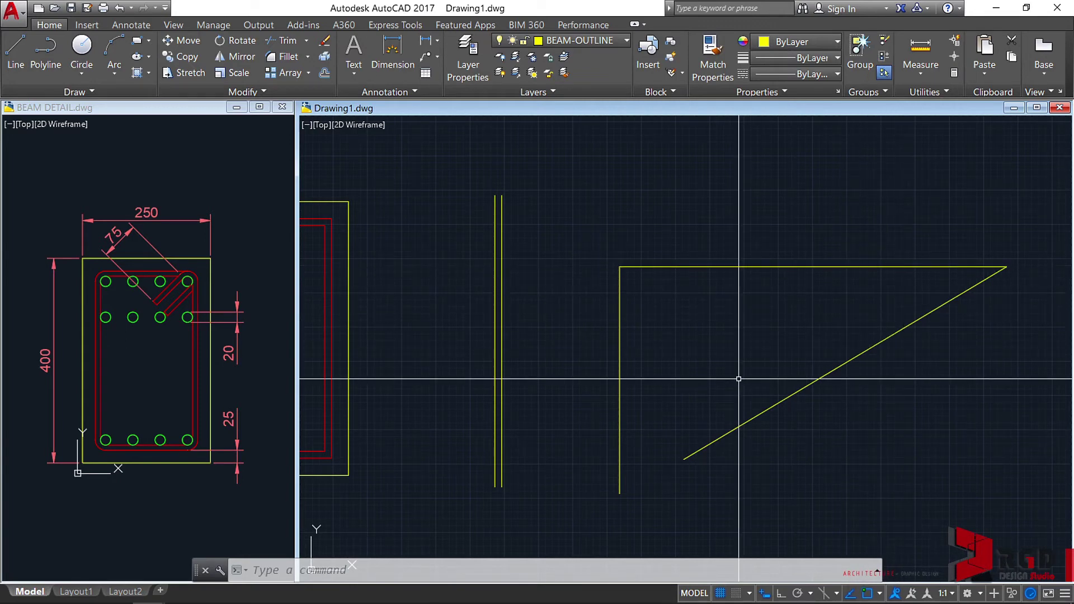
text(f)
key(Return)
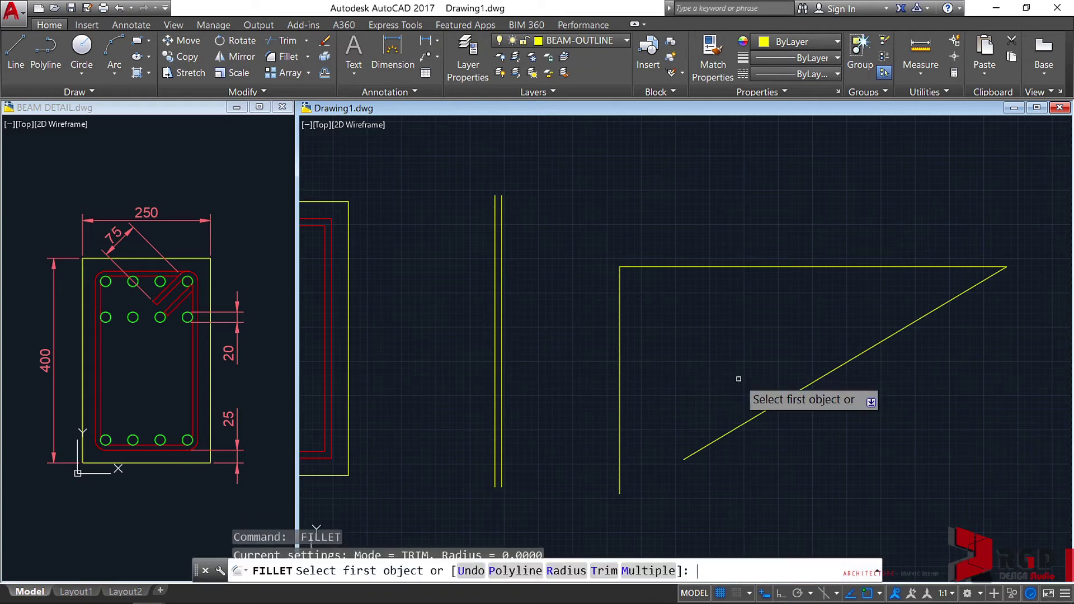
click(733, 429)
click(620, 413)
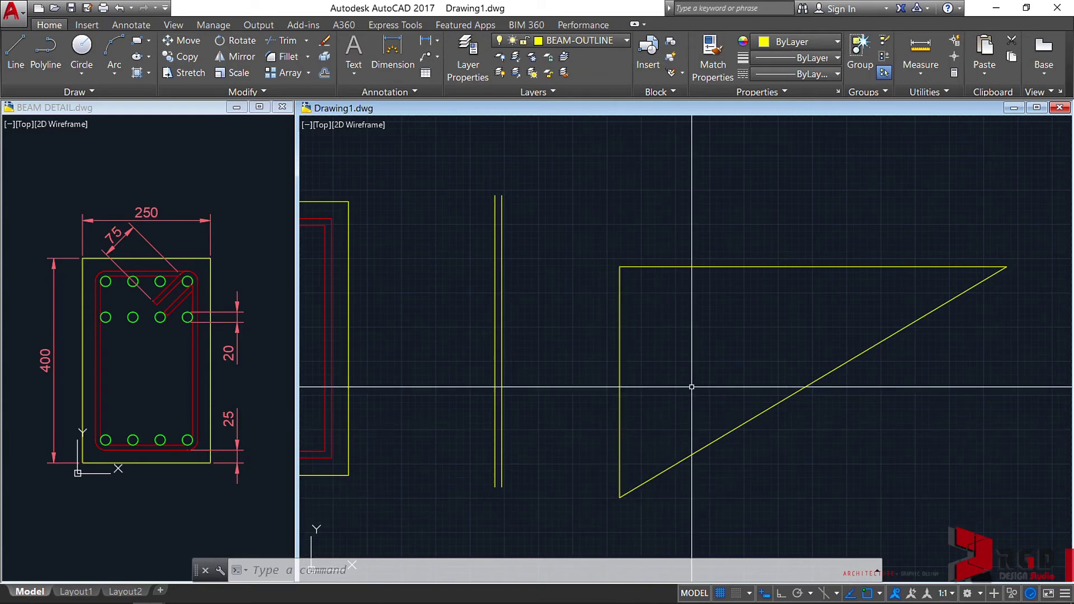
- Fillet the top ends of the two parallel yellow lines into a rounded arc
middle_drag(551, 260, 634, 361)
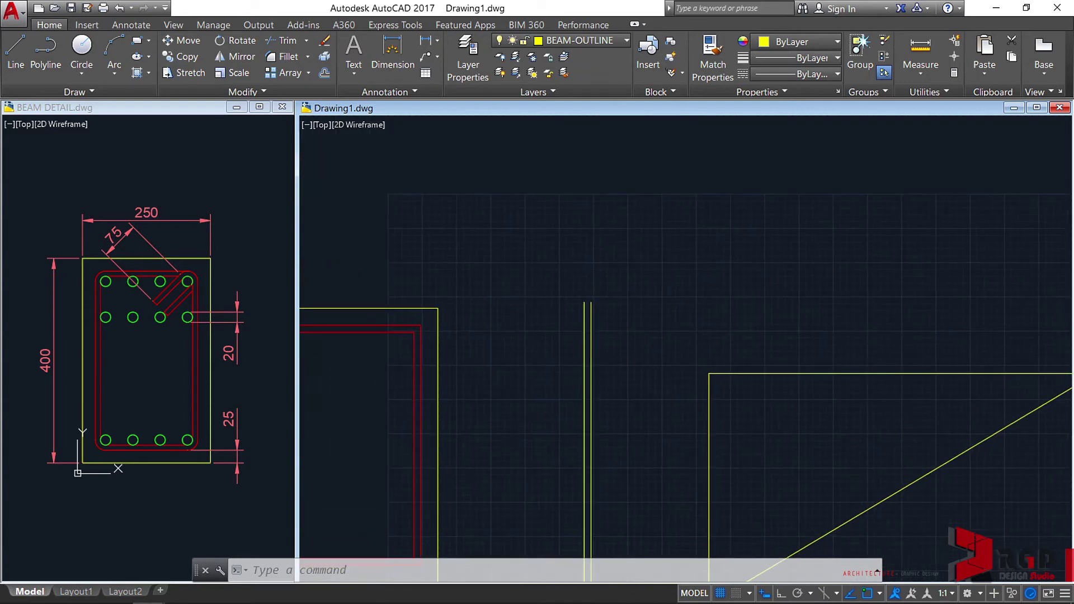
scroll(582, 305, up, 2)
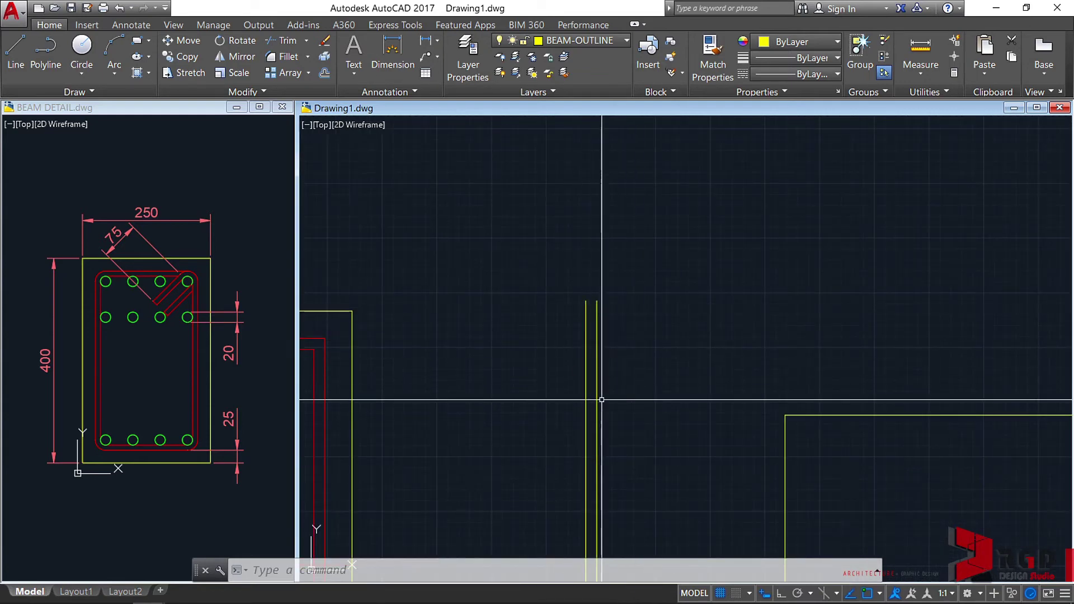
scroll(608, 386, up, 2)
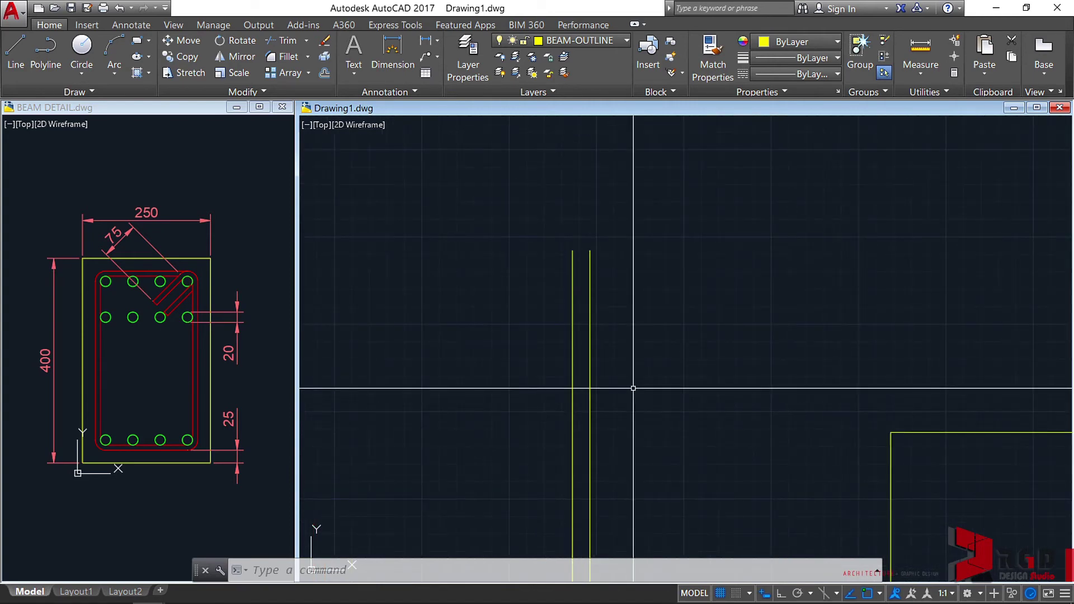
text(f)
key(Return)
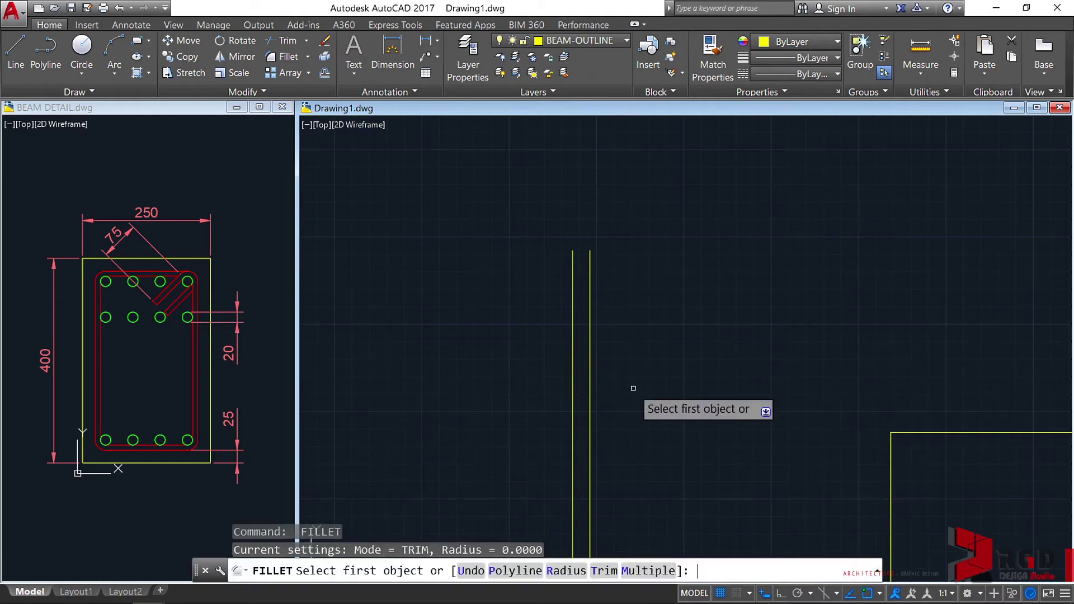
click(573, 309)
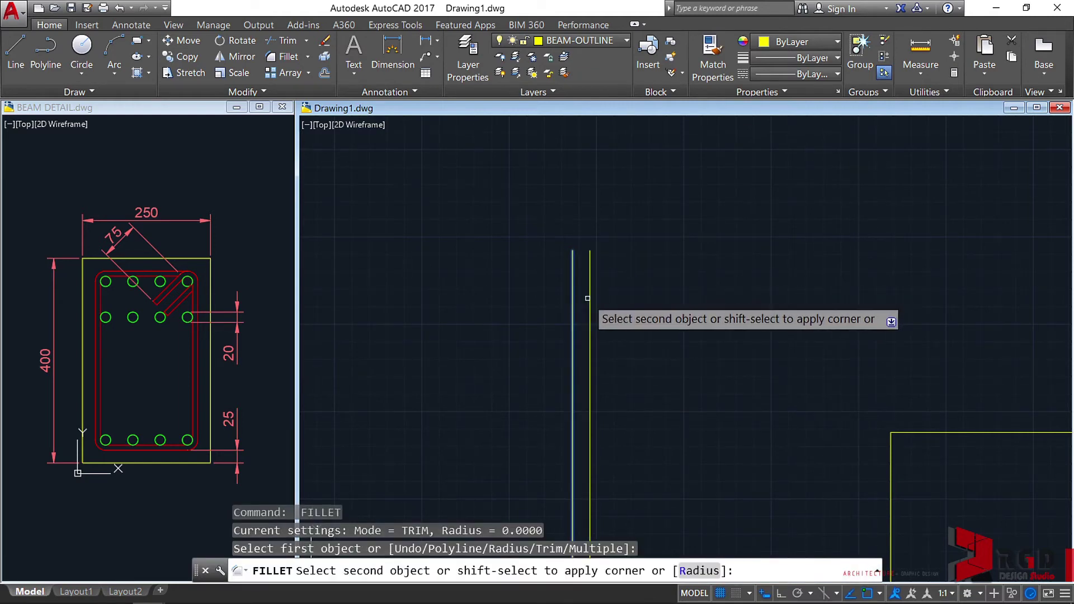
click(590, 300)
- Round the bottom ends of the parallel lines the same way, closing the slot
scroll(582, 242, up, 5)
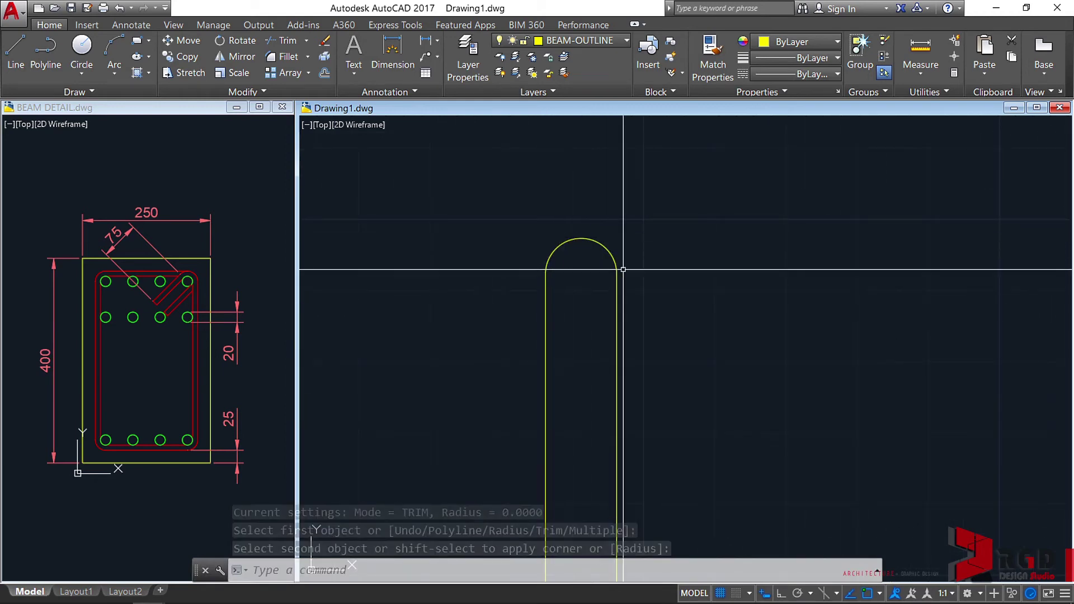
scroll(590, 292, down, 10)
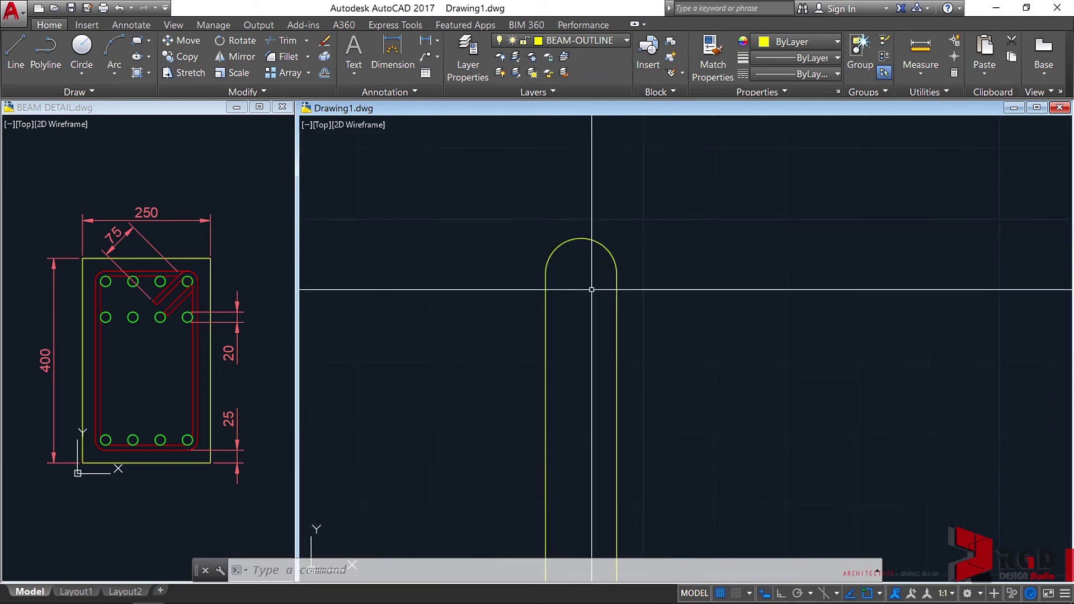
middle_drag(599, 365, 596, 224)
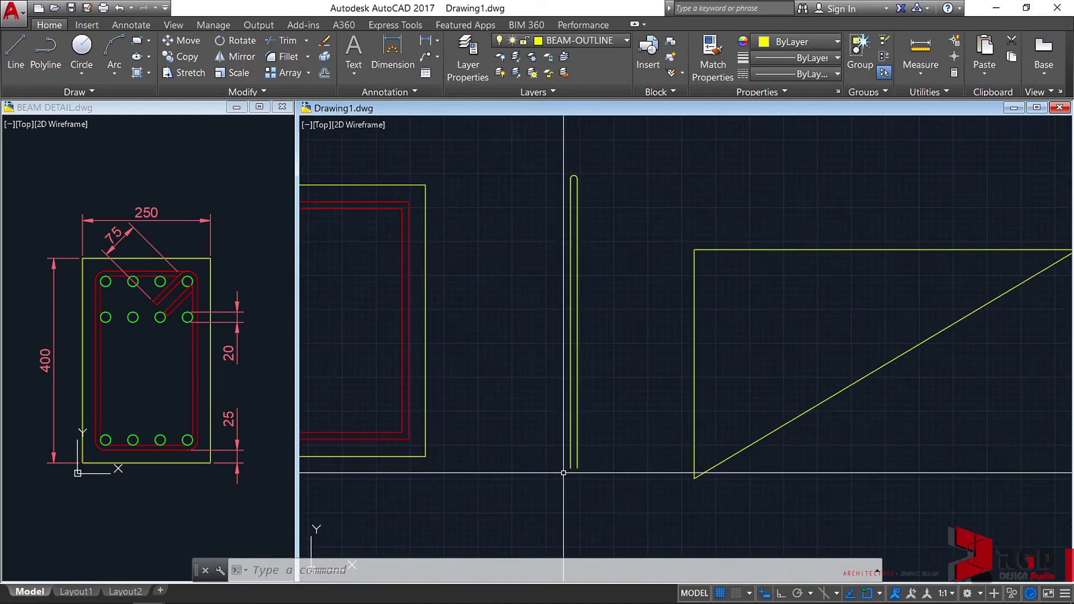
scroll(583, 428, up, 4)
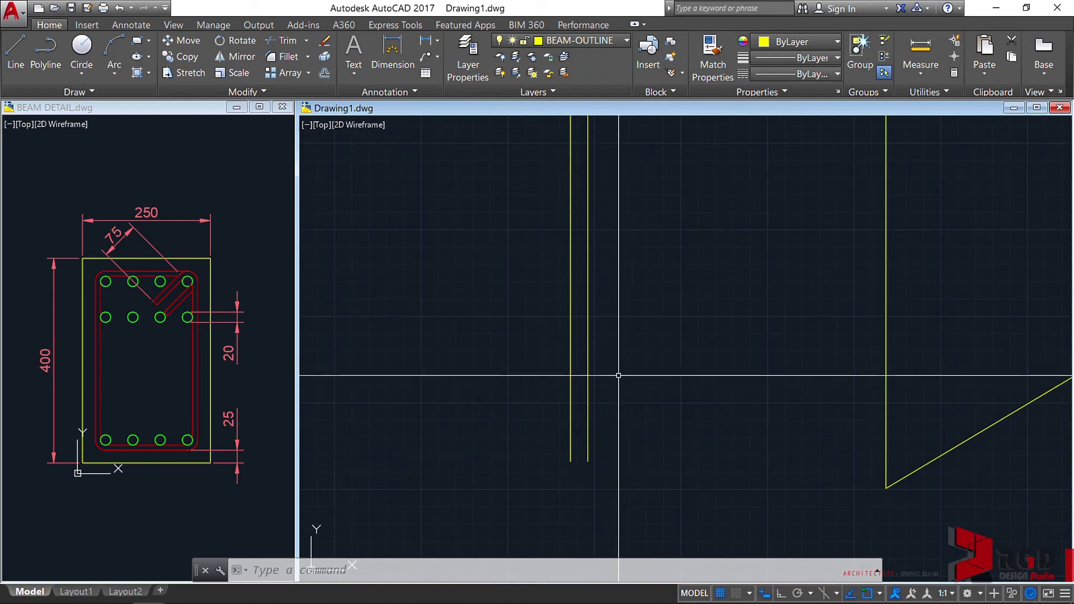
scroll(640, 464, down, 2)
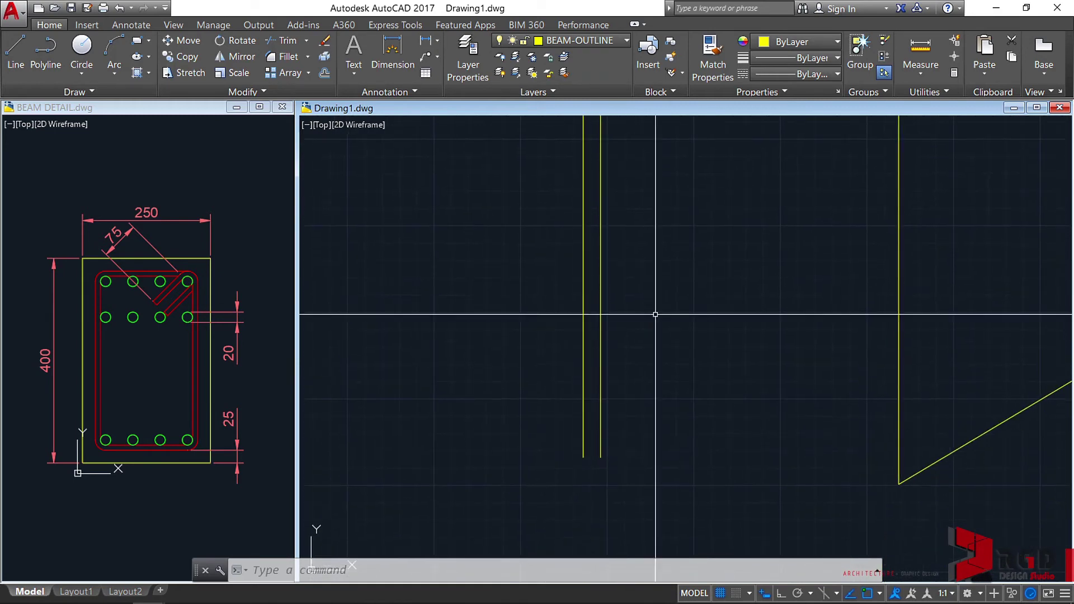
scroll(603, 473, up, 2)
key(Return)
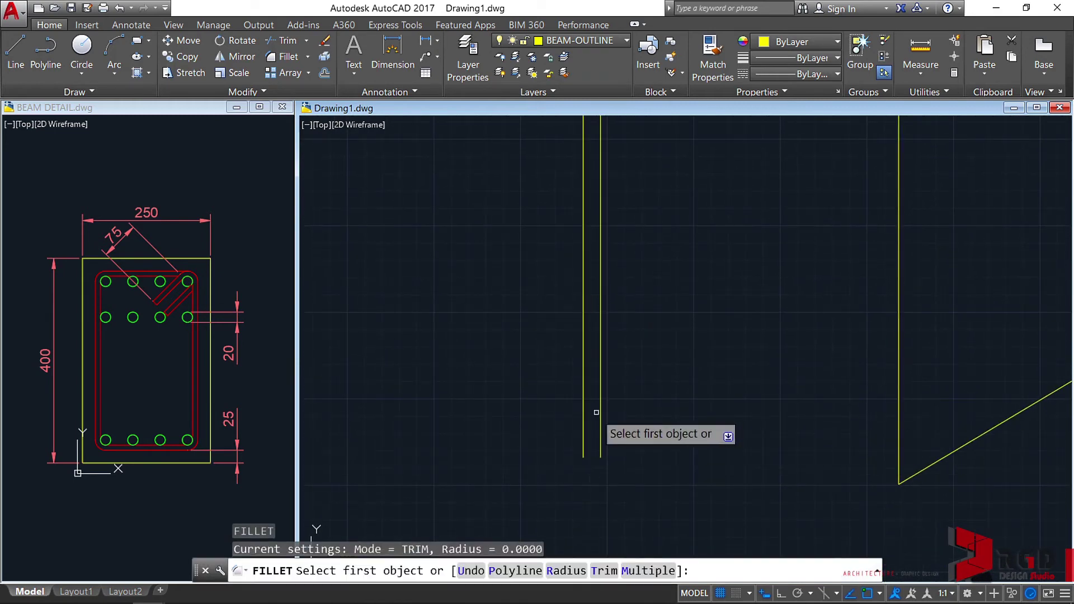
click(584, 444)
click(601, 444)
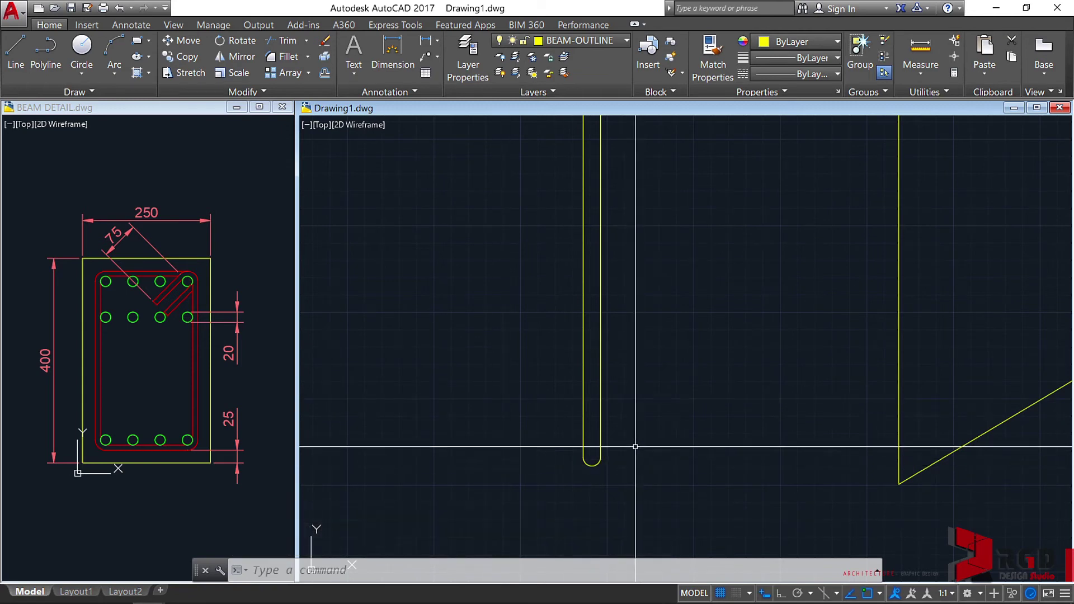
scroll(634, 411, down, 4)
middle_drag(653, 352, 605, 406)
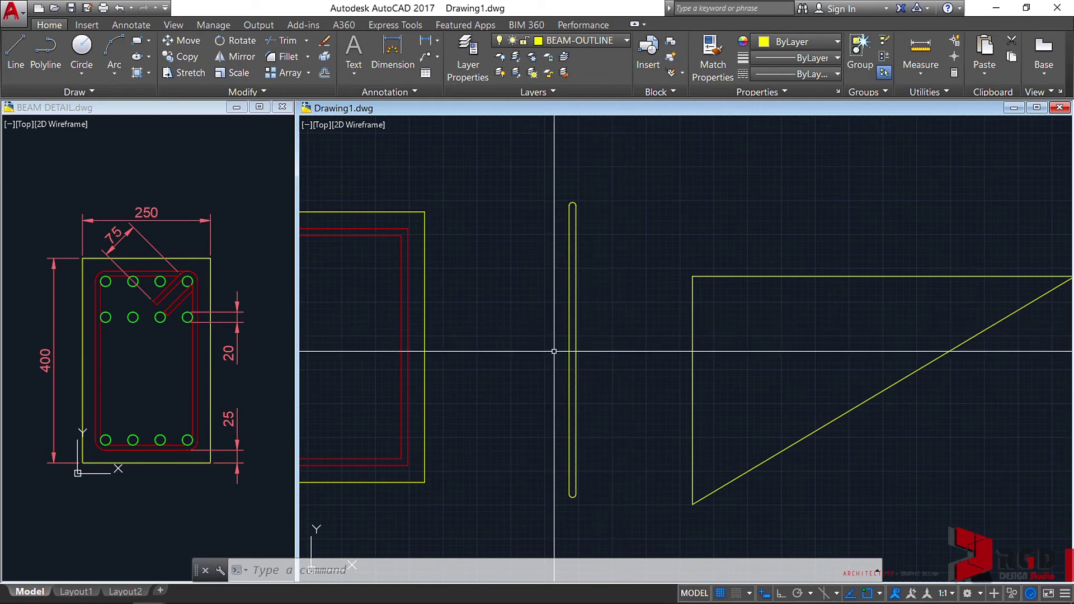
- Erase the practice slot and triangle with a crossing window, then zoom onto the beam outline
mouse_move(525, 369)
middle_down()
mouse_move(694, 375)
mouse_move(527, 361)
middle_up()
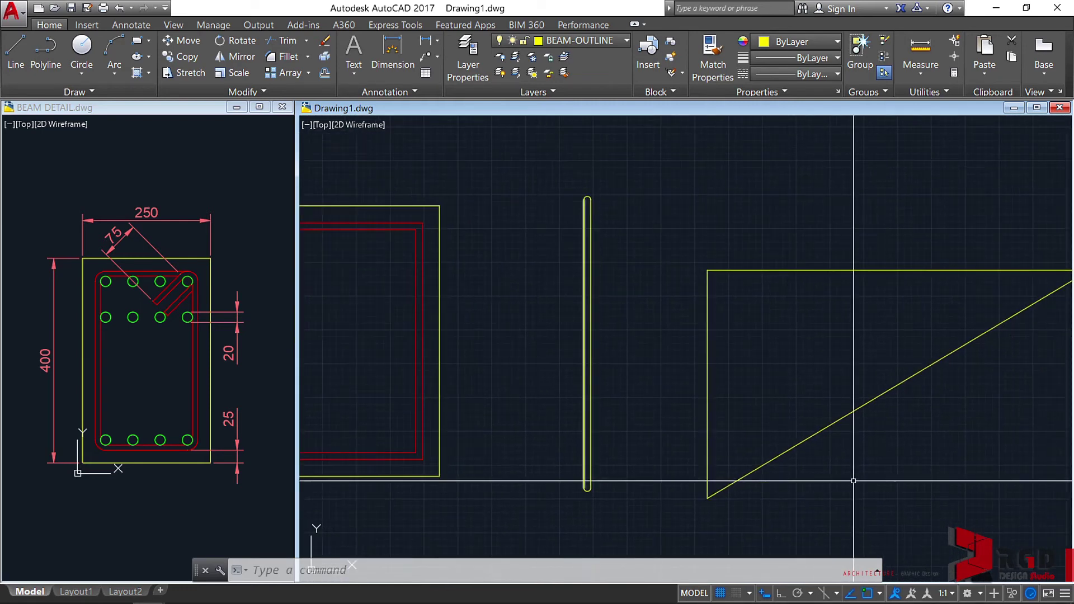
click(875, 503)
click(522, 175)
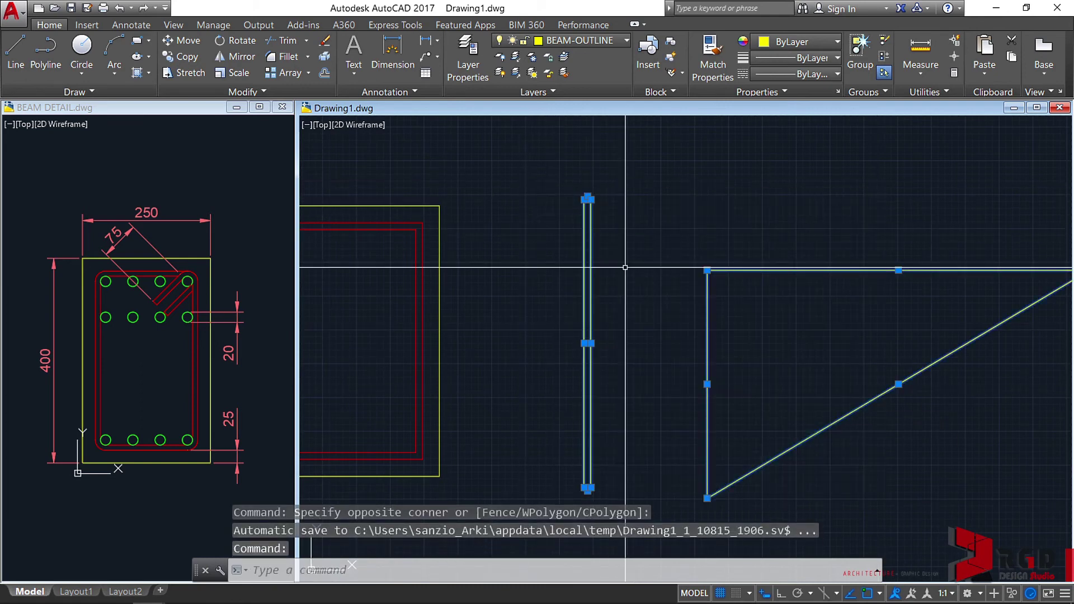
text(E)
key(Return)
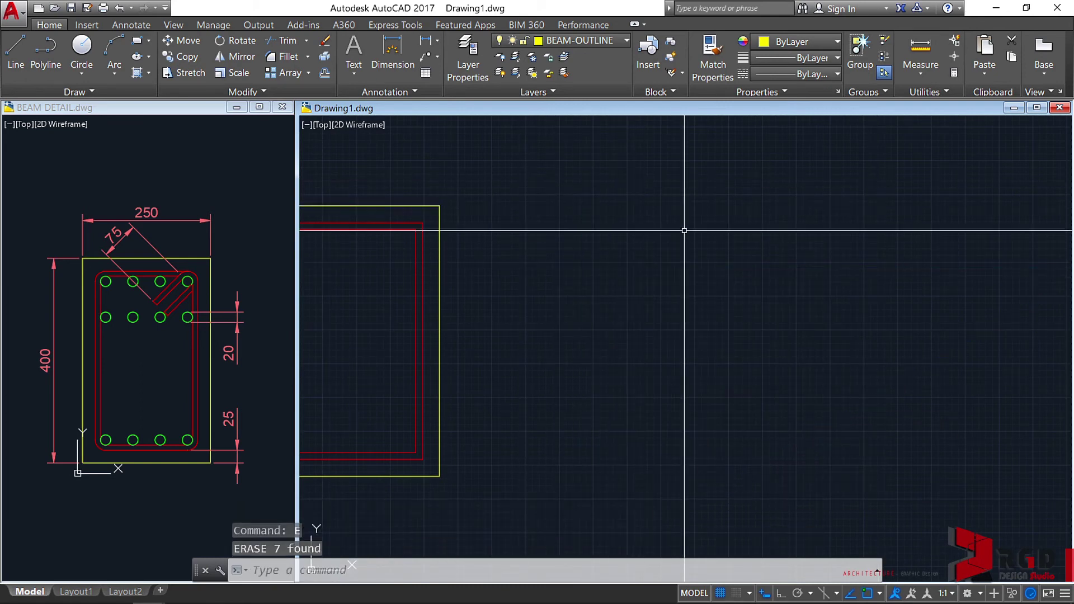
mouse_move(595, 285)
middle_down()
mouse_move(810, 296)
mouse_move(826, 285)
middle_up()
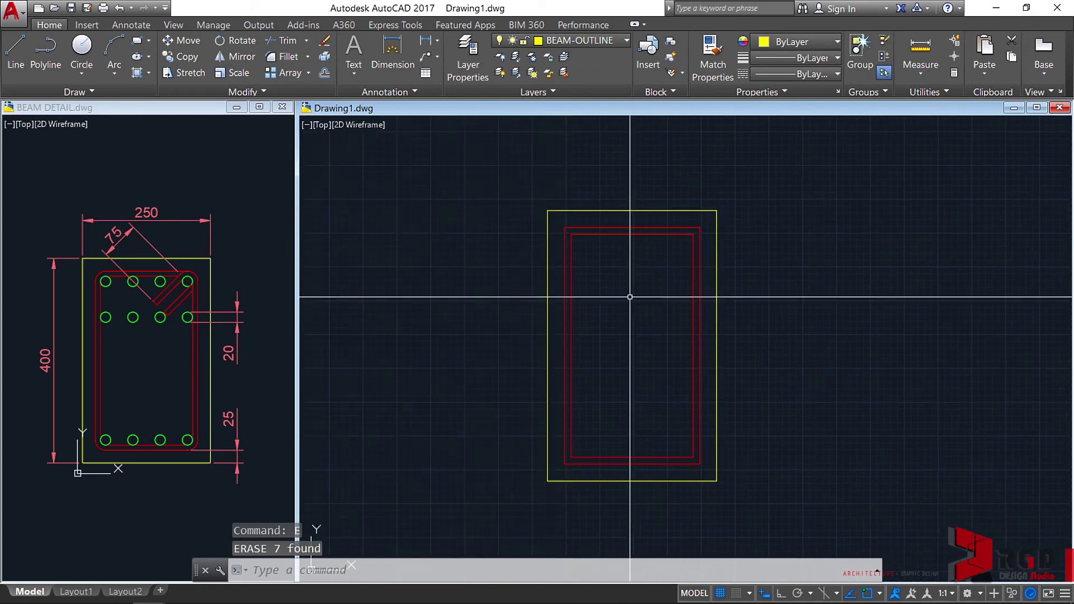
middle_drag(628, 276, 597, 269)
scroll(601, 269, up, 2)
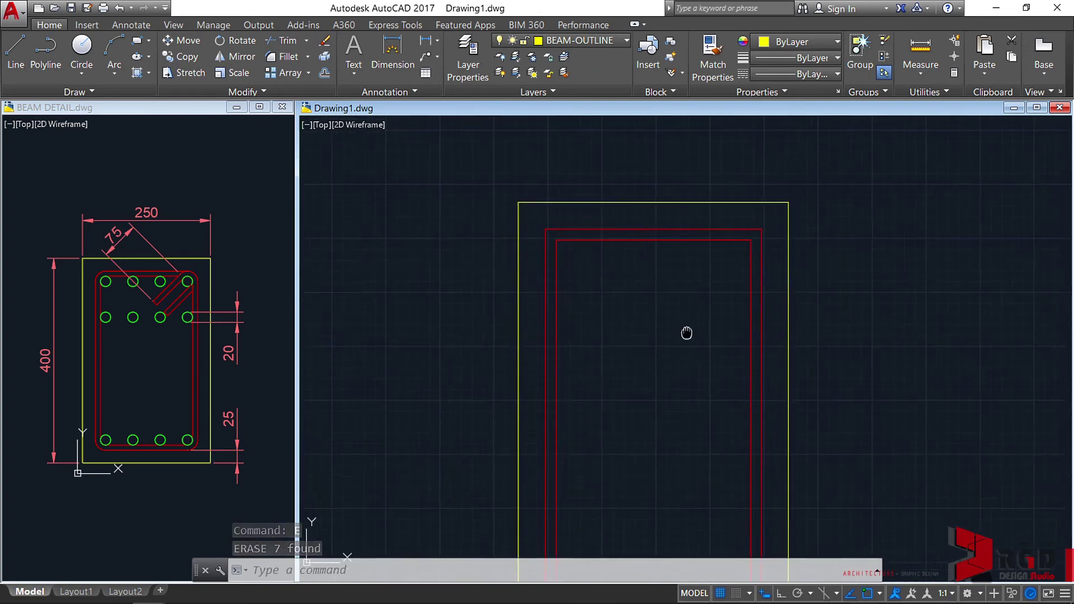
middle_drag(685, 334, 647, 278)
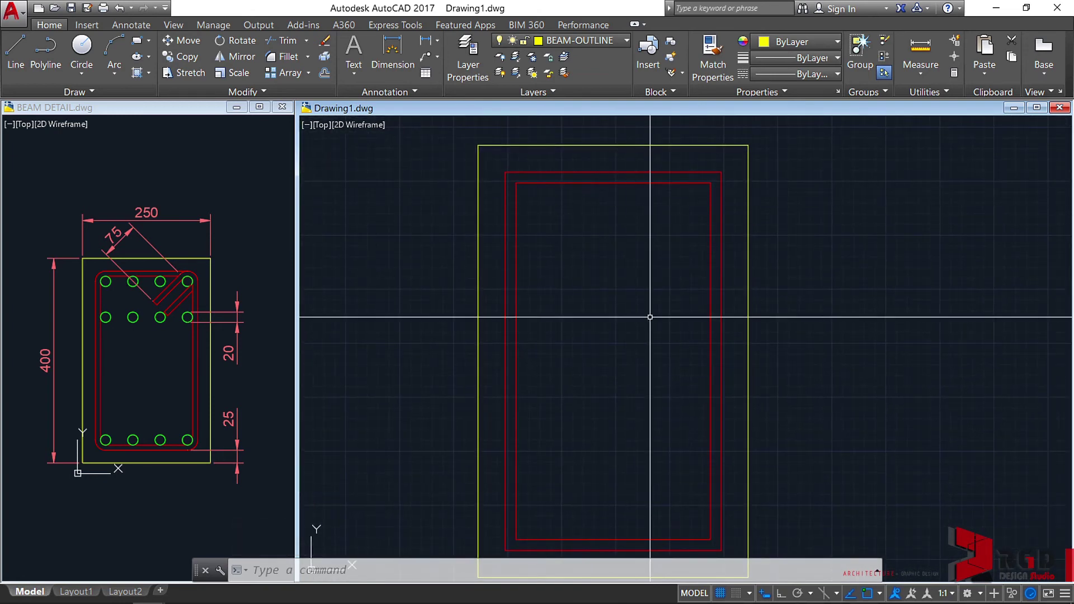
- Fillet the inner red rectangle's top-right corner with a 10-unit radius
text(f)
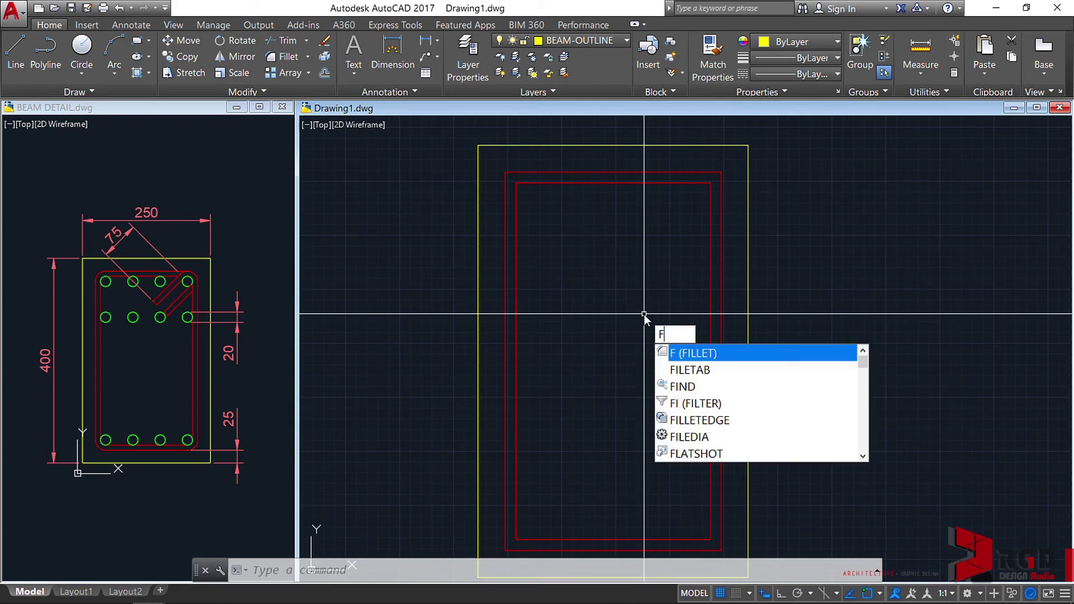
key(Return)
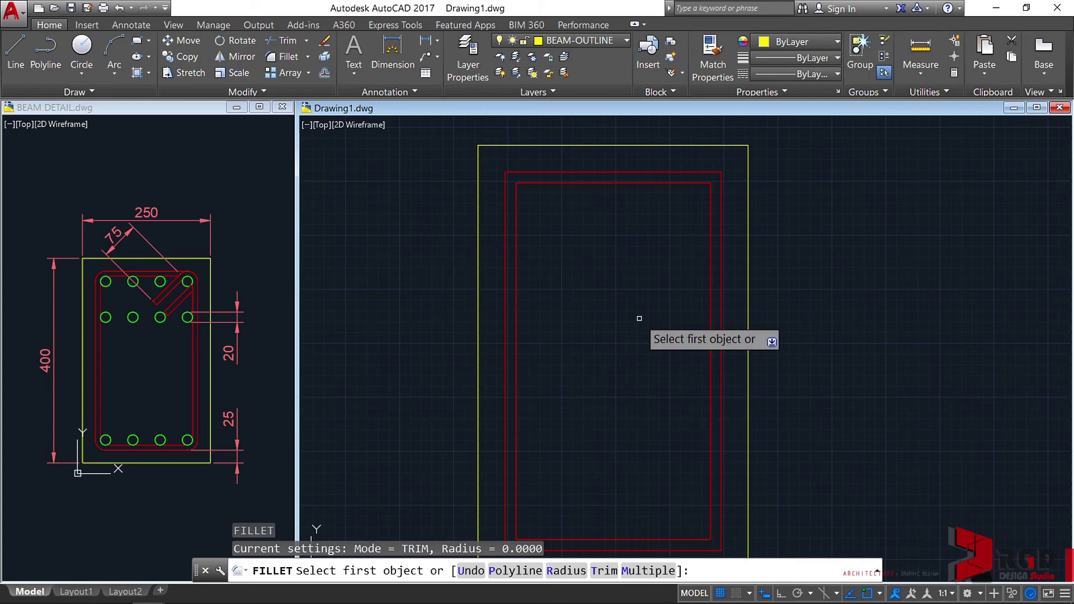
key(Return)
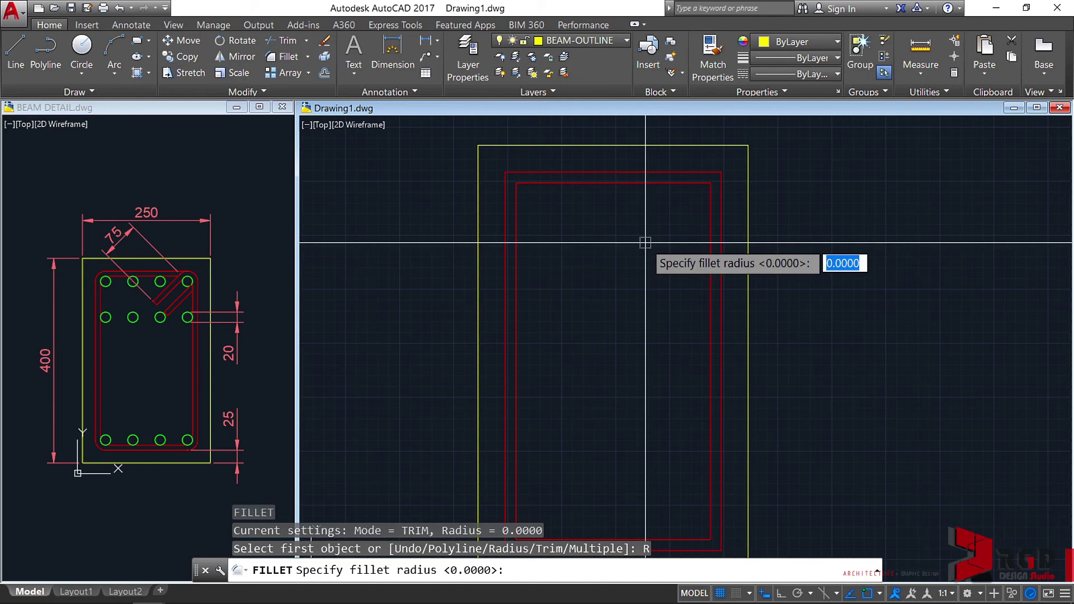
key(Return)
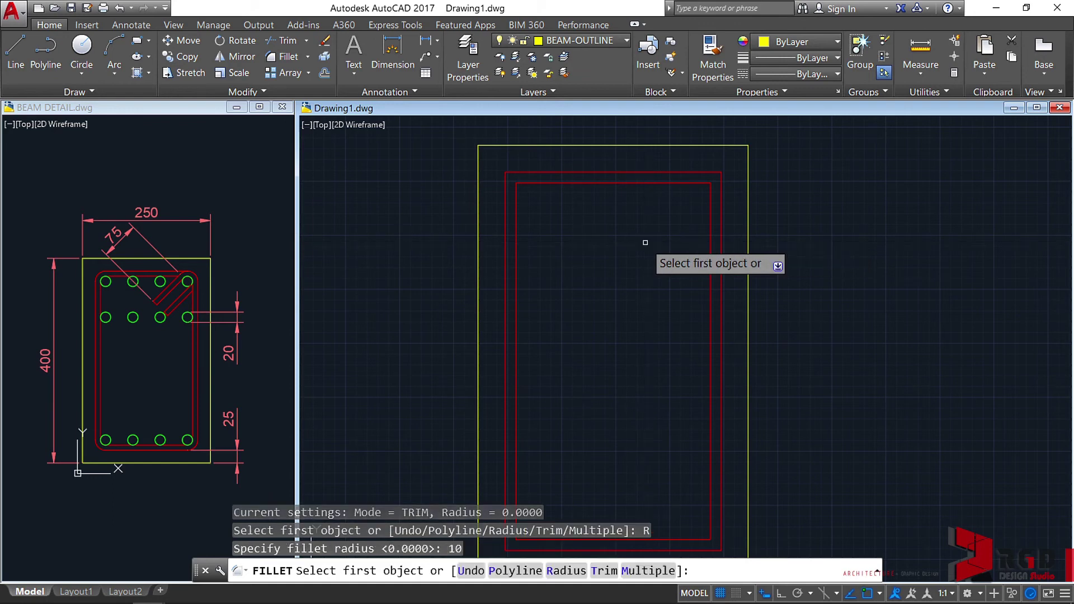
click(699, 183)
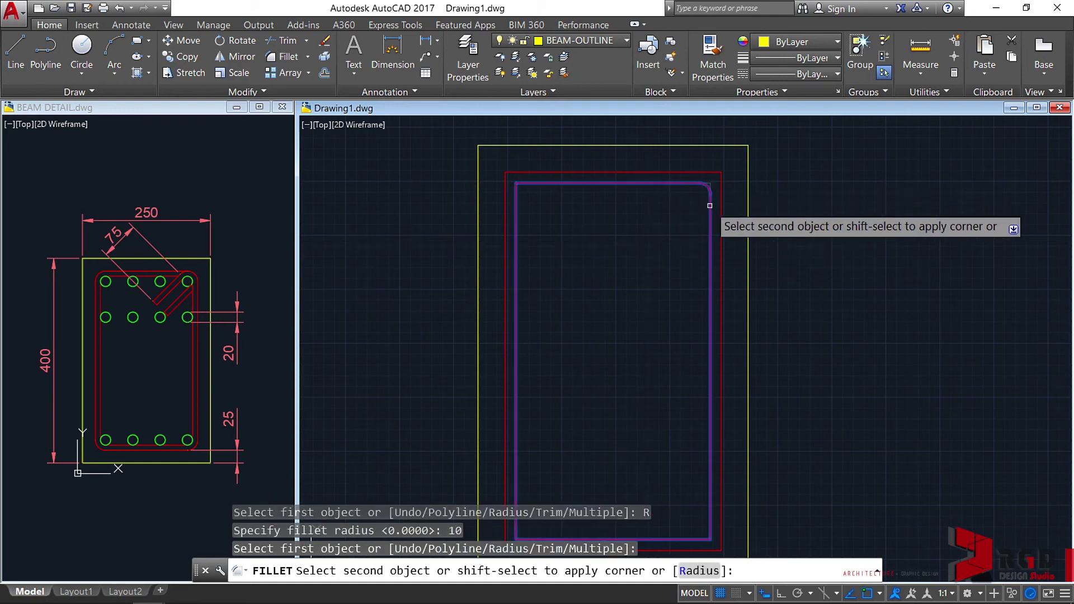
click(709, 206)
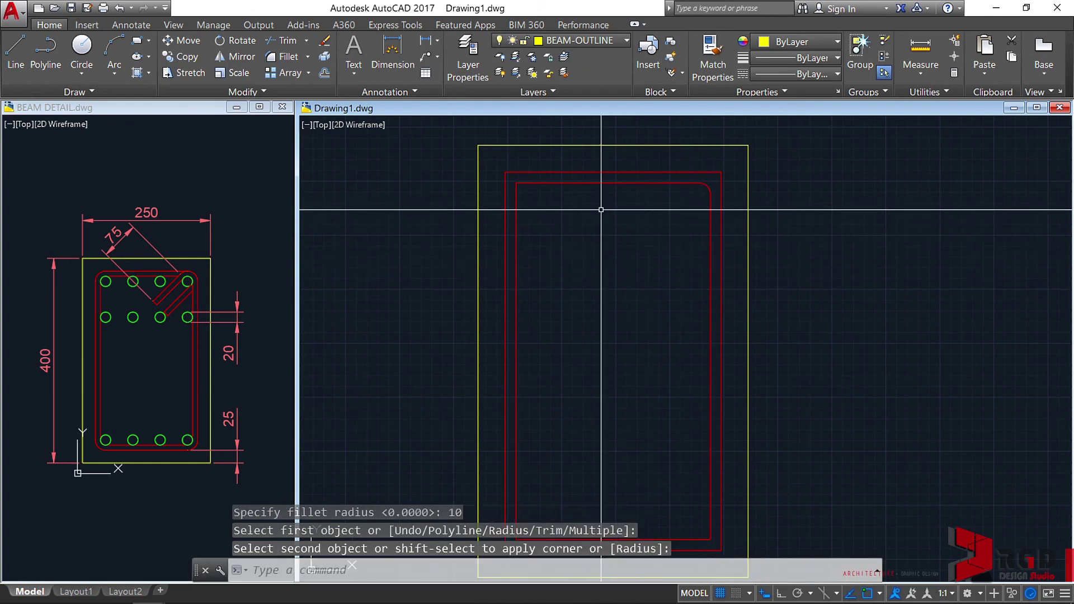
- Round the inner rectangle's top-left corner at radius 10
key(Return)
click(582, 184)
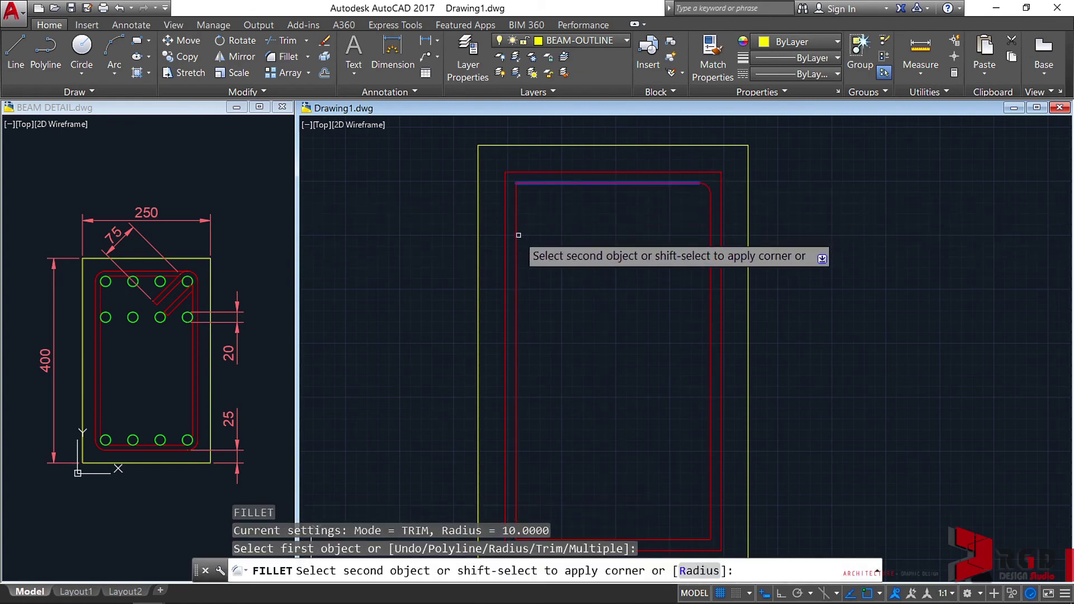
click(516, 235)
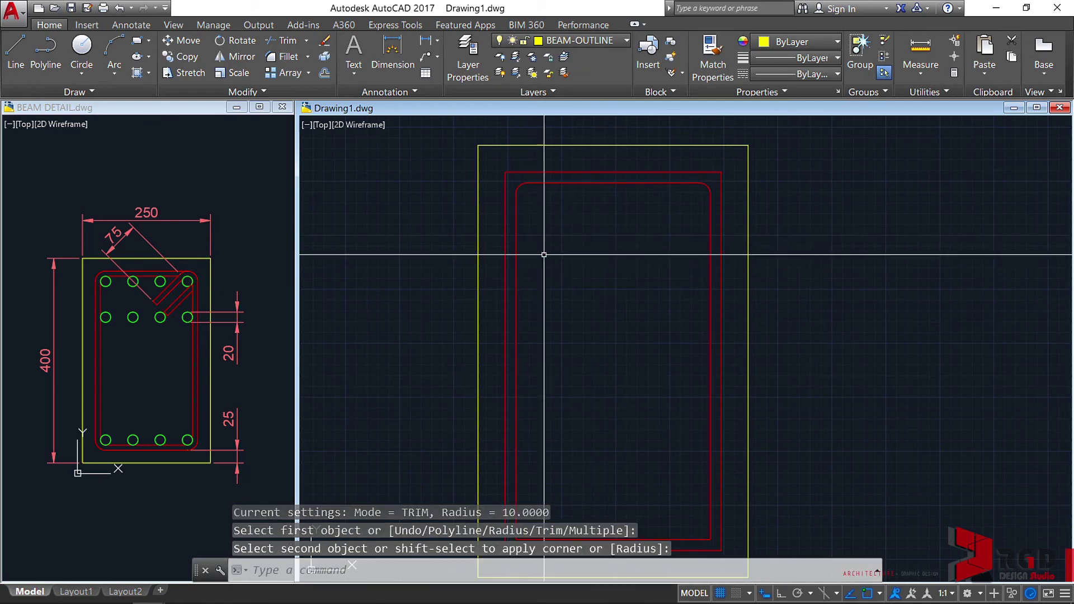
key(Return)
- Round the inner rectangle's bottom-left and bottom-right corners using the Multiple option
middle_drag(553, 514, 527, 364)
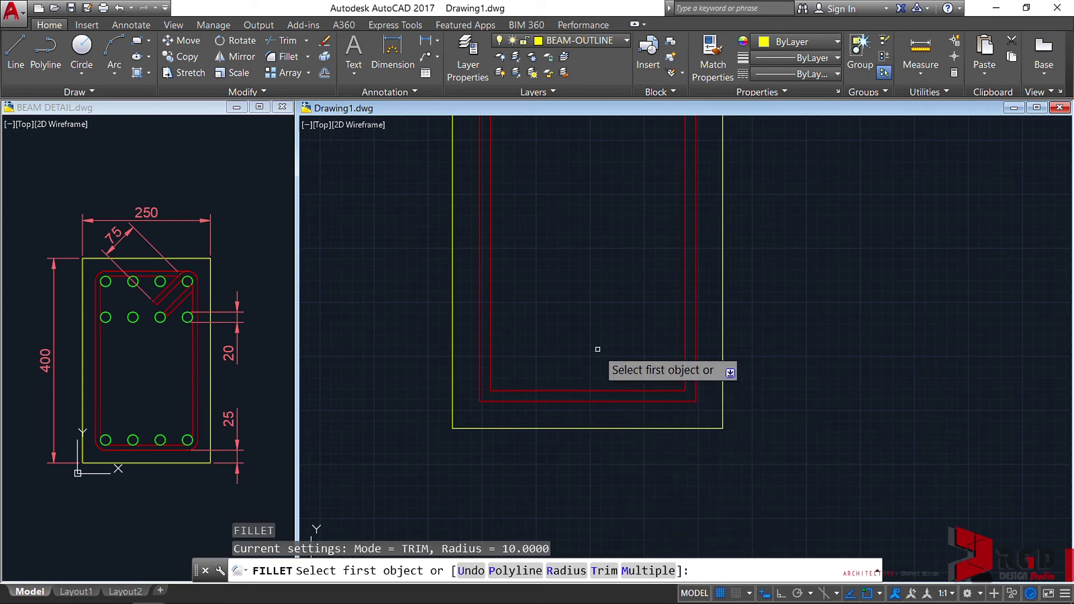
text(M)
key(Return)
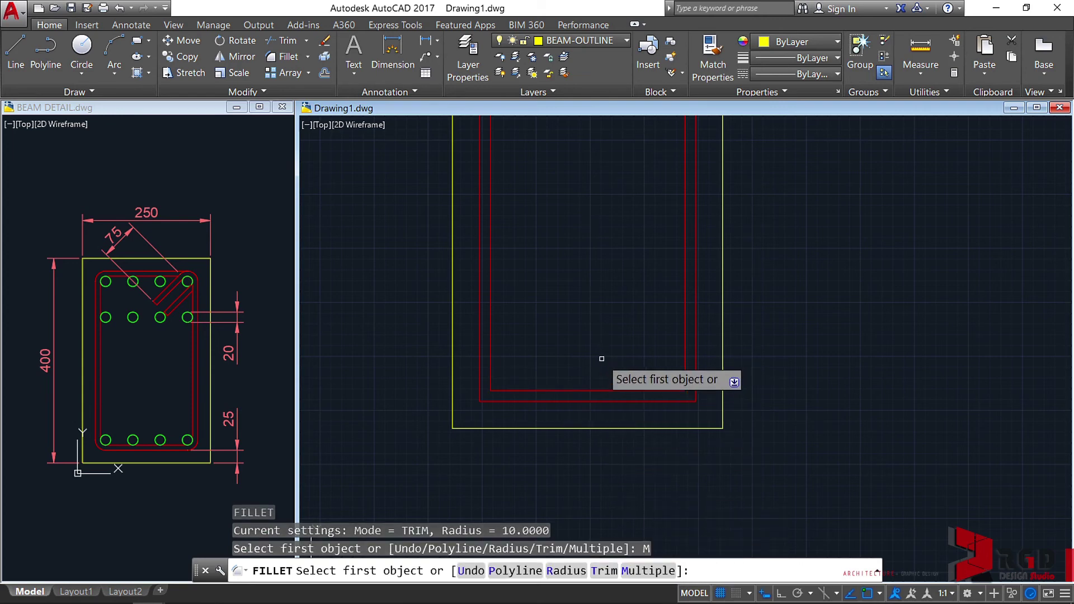
click(538, 389)
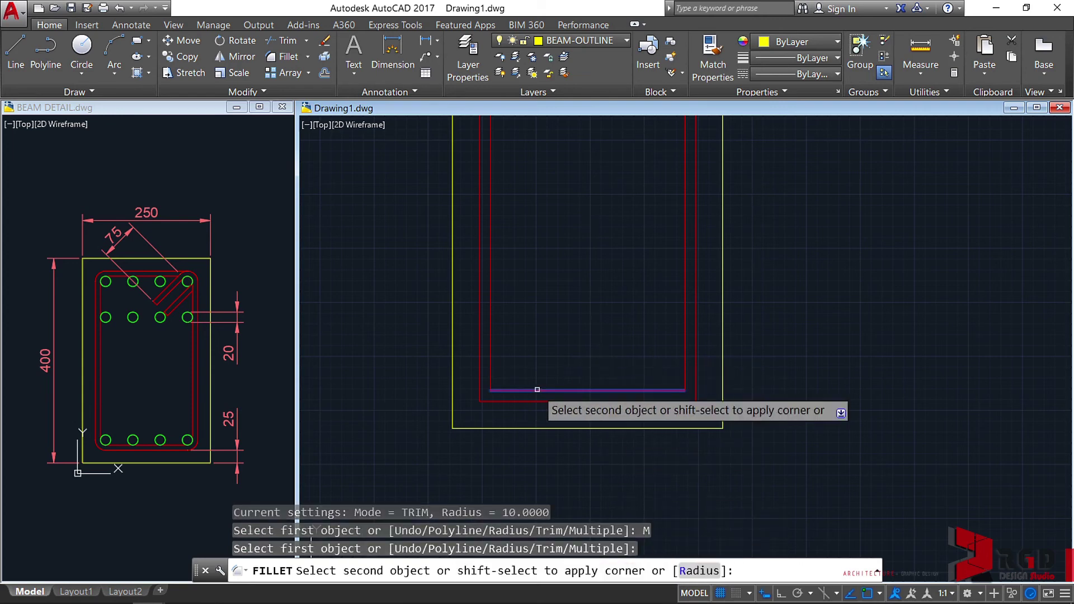
click(491, 355)
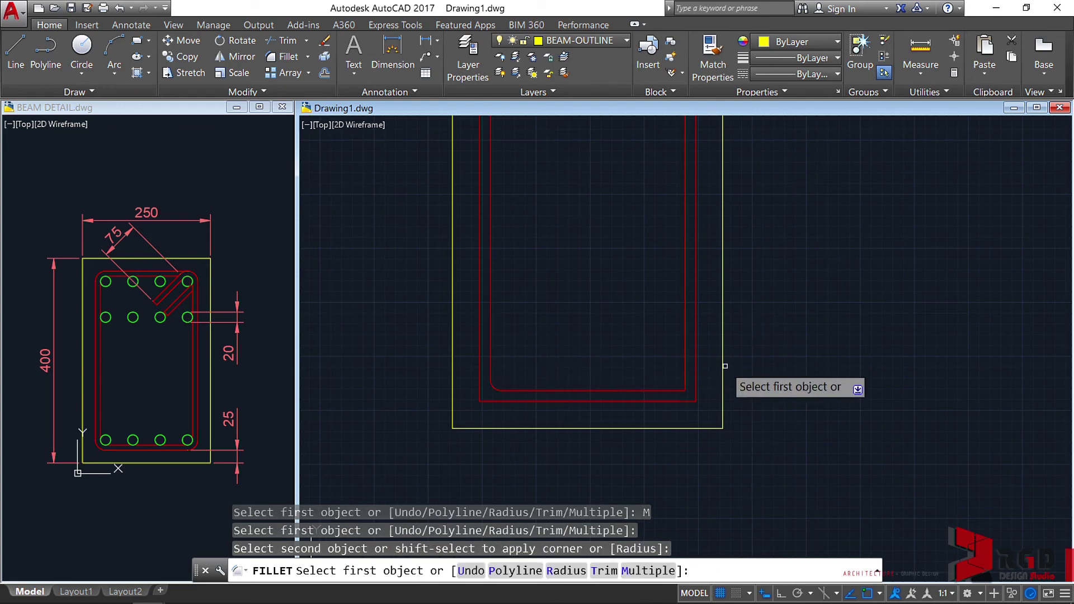
click(684, 349)
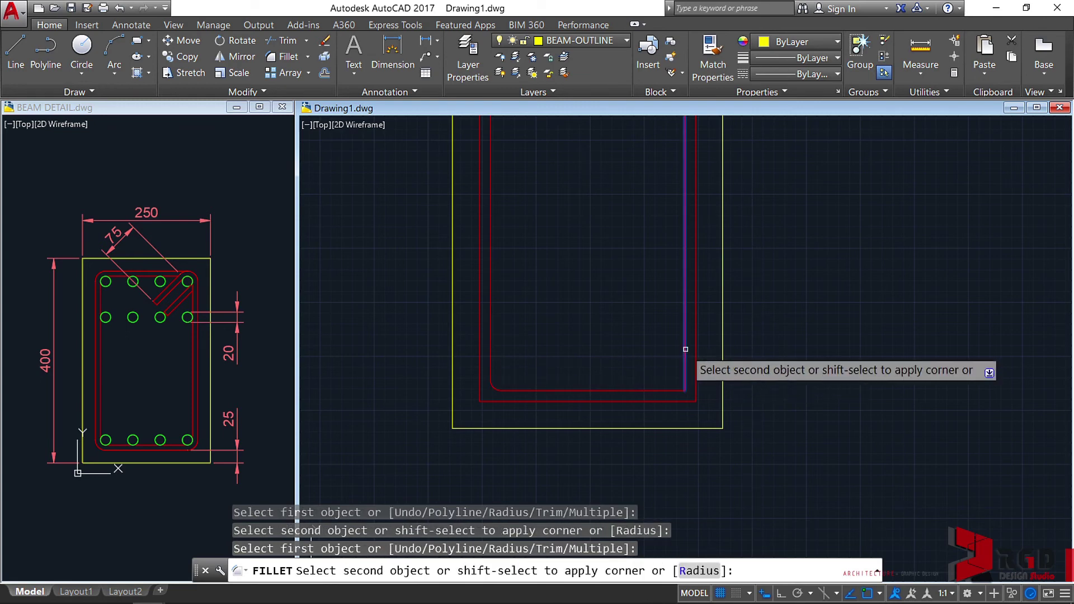
click(656, 390)
key(Escape)
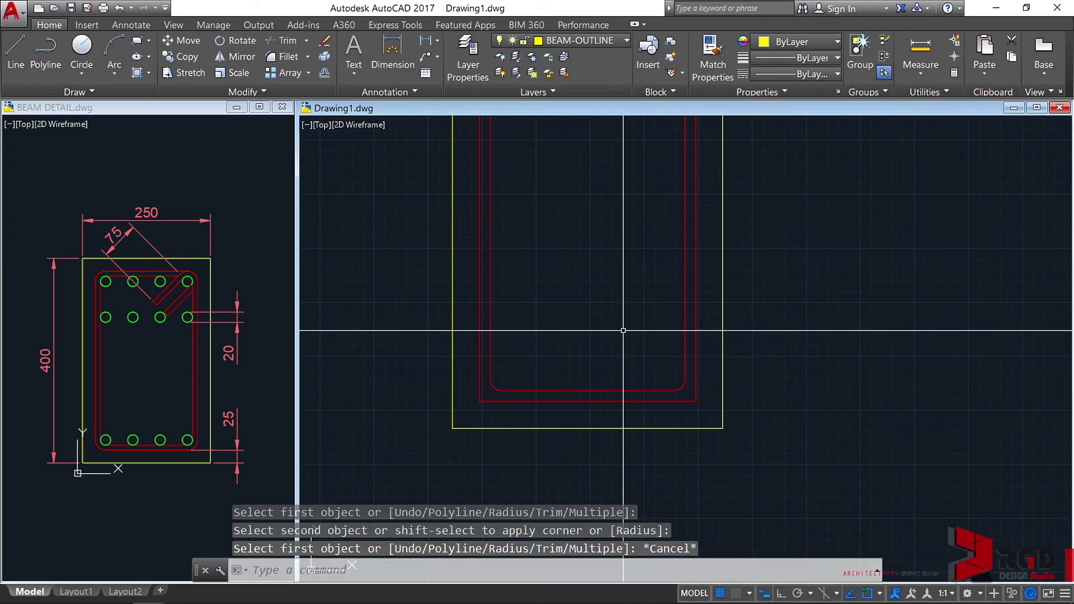
- Fillet the outer red rectangle as a polyline, rounding all four corners at radius 10
mouse_move(599, 295)
middle_down()
mouse_move(630, 427)
mouse_move(610, 421)
middle_up()
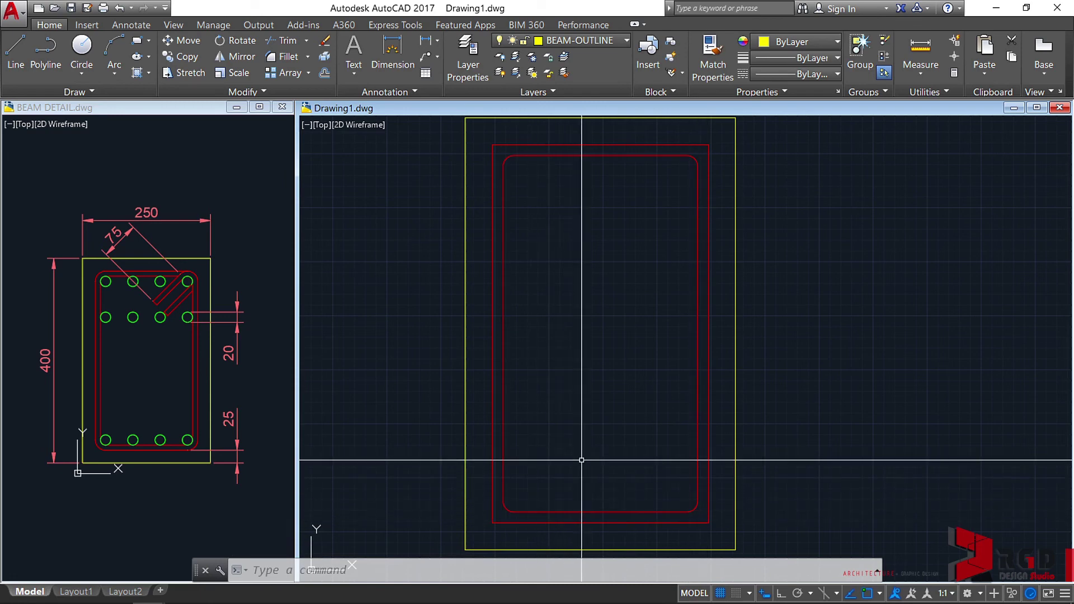
middle_drag(585, 450, 588, 445)
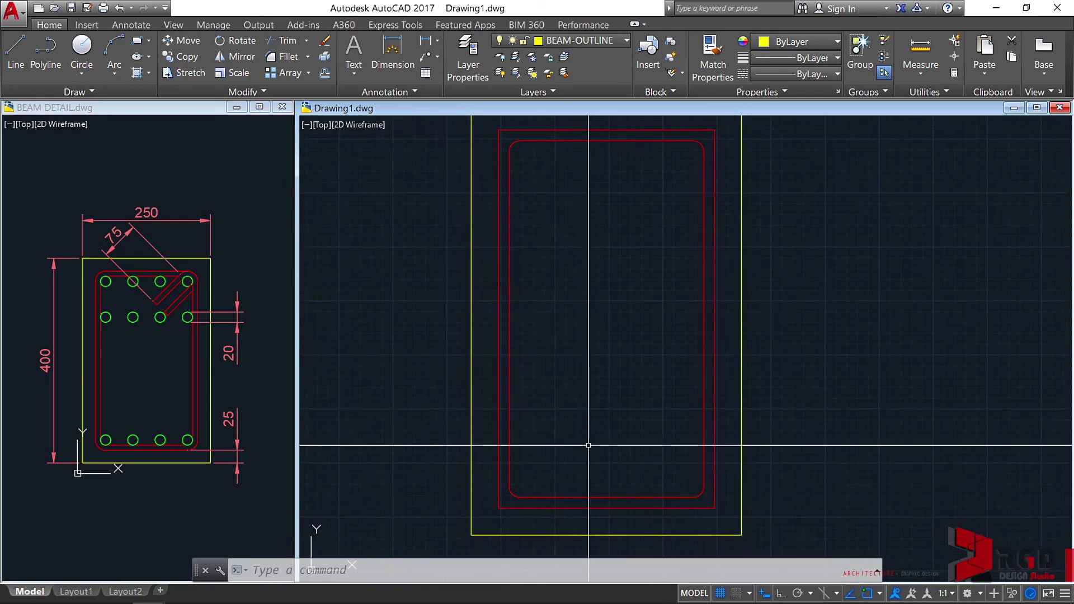
key(Return)
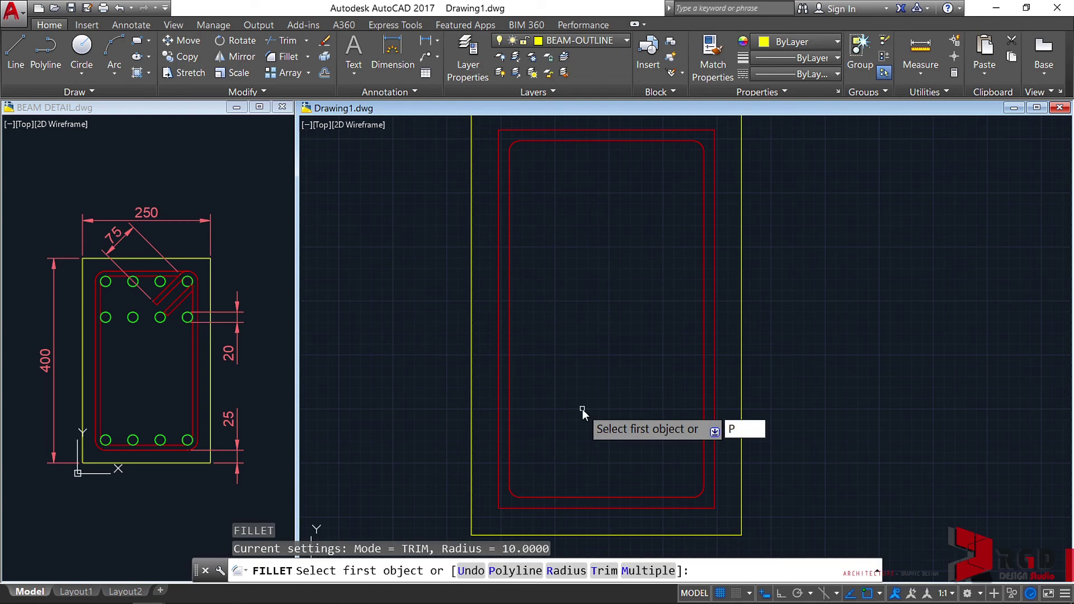
key(Return)
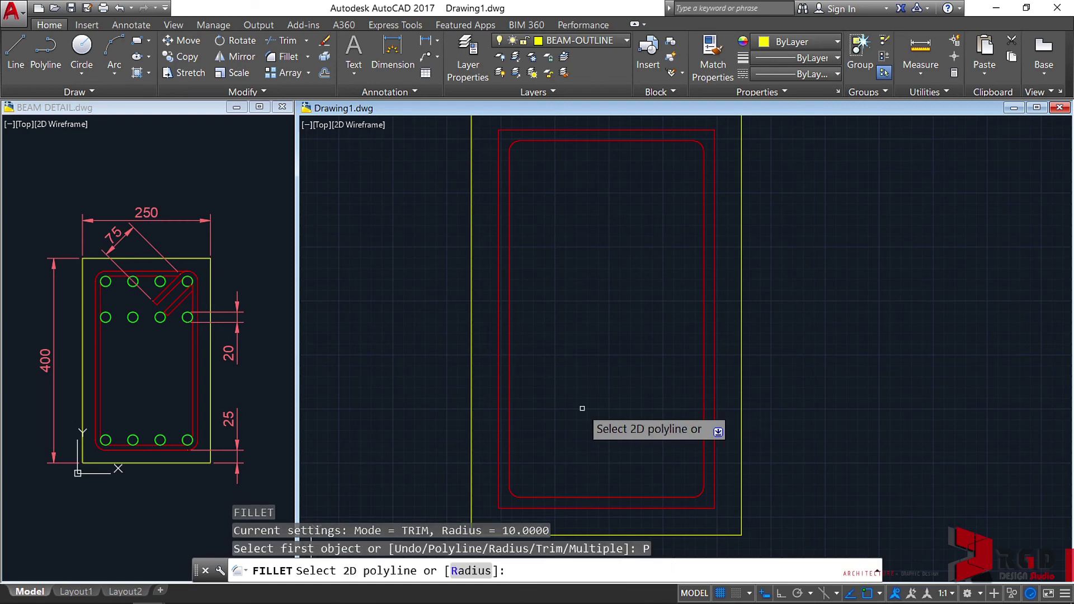
click(713, 399)
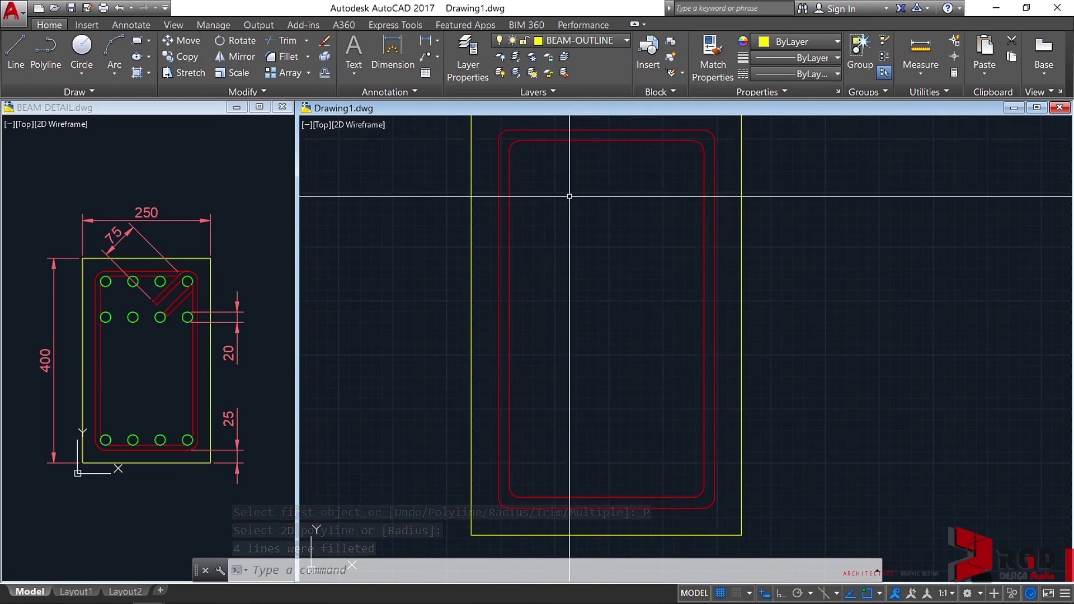
scroll(700, 268, up, 5)
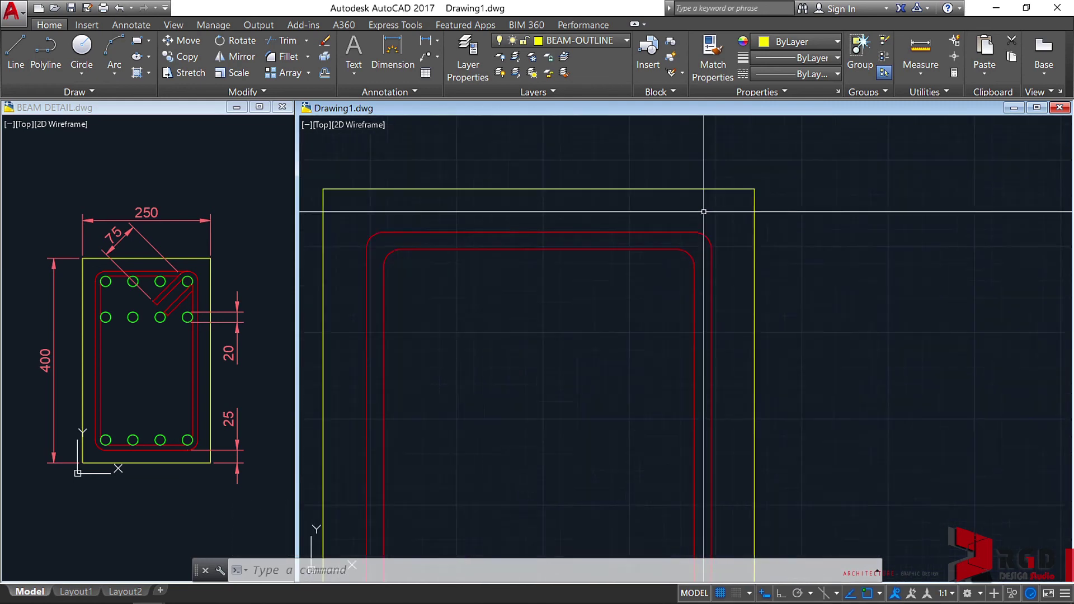
scroll(769, 289, down, 5)
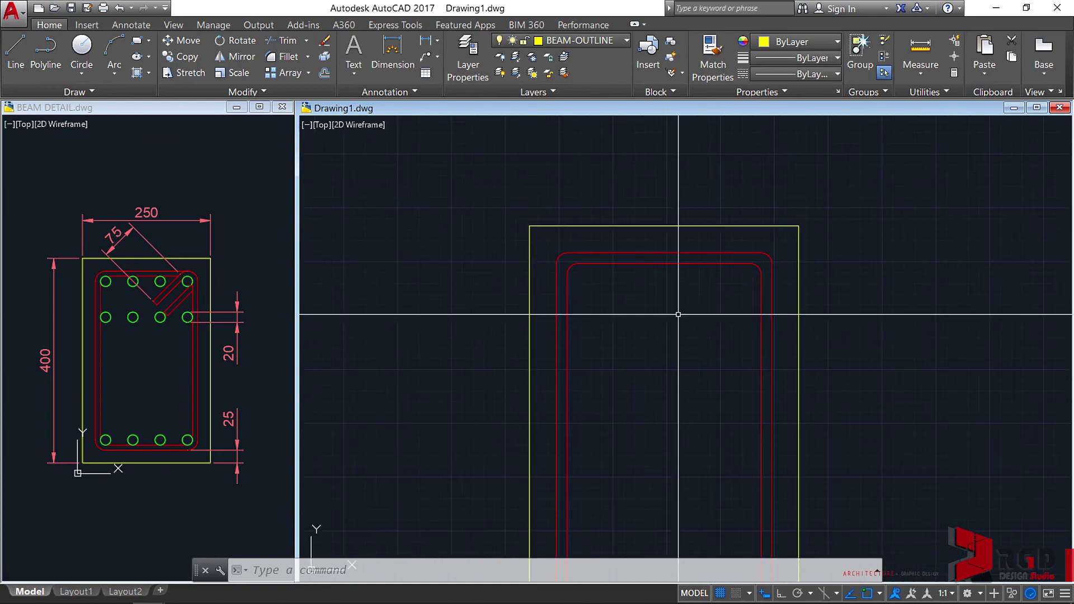
middle_drag(667, 333, 657, 307)
- Set the fillet radius to 20 and re-round the outer red rectangle's corners as a polyline
text(f)
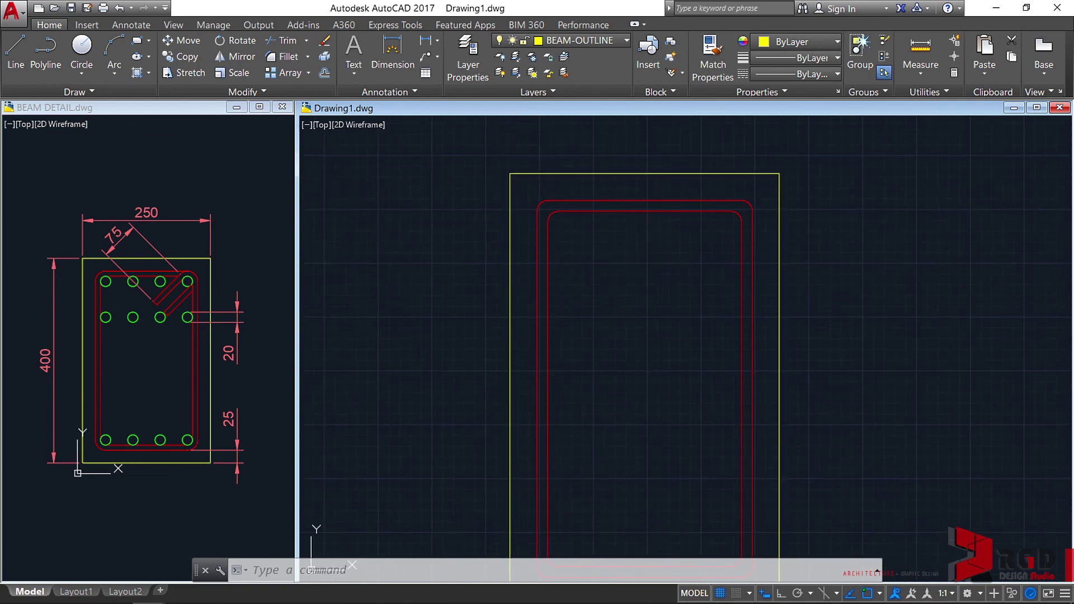
key(Return)
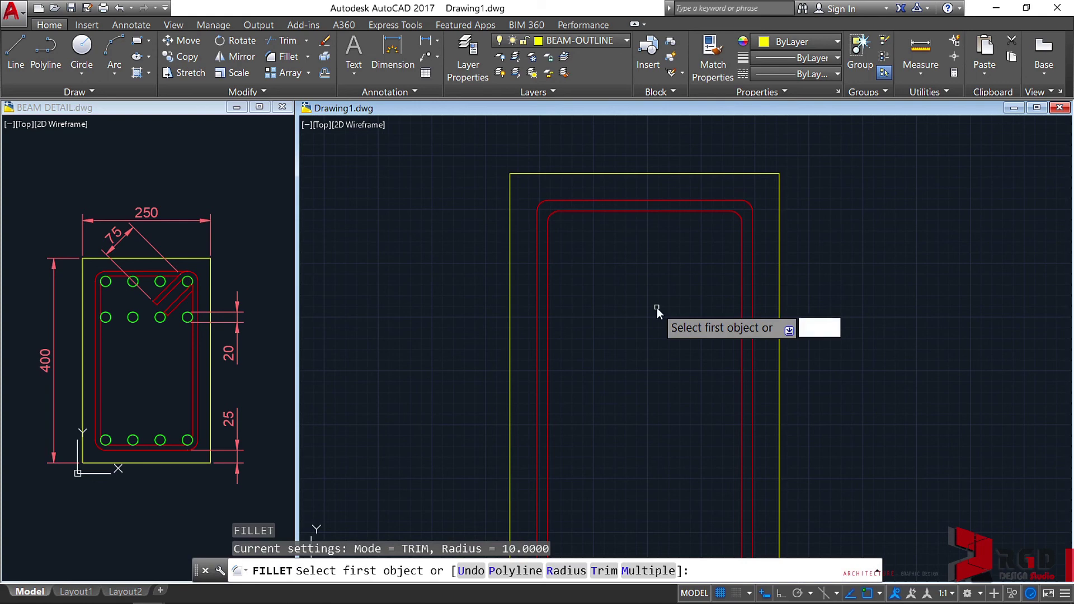
text(R)
key(Return)
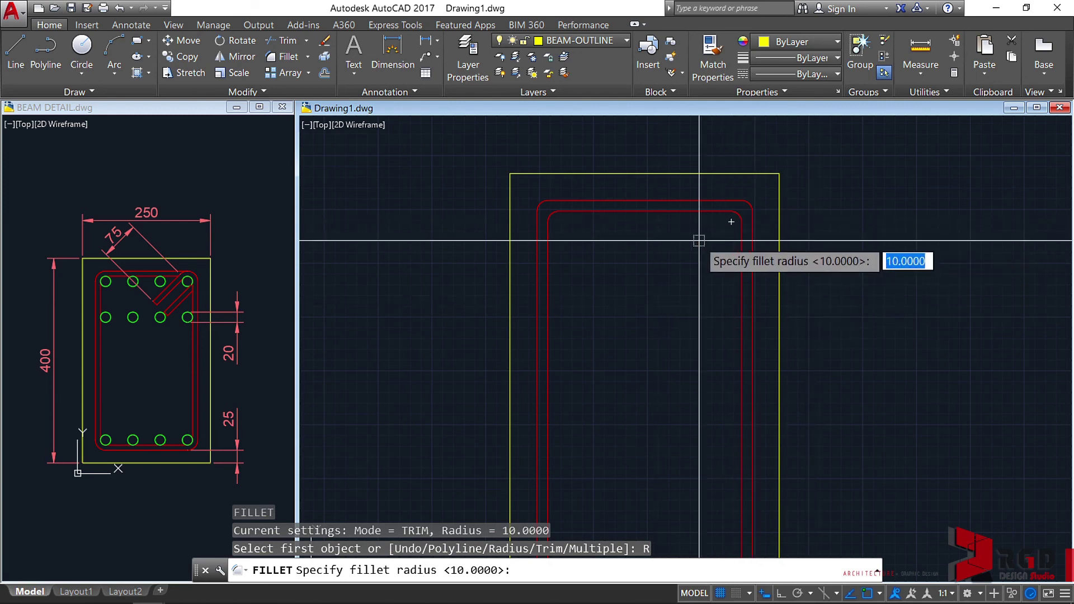
key(Return)
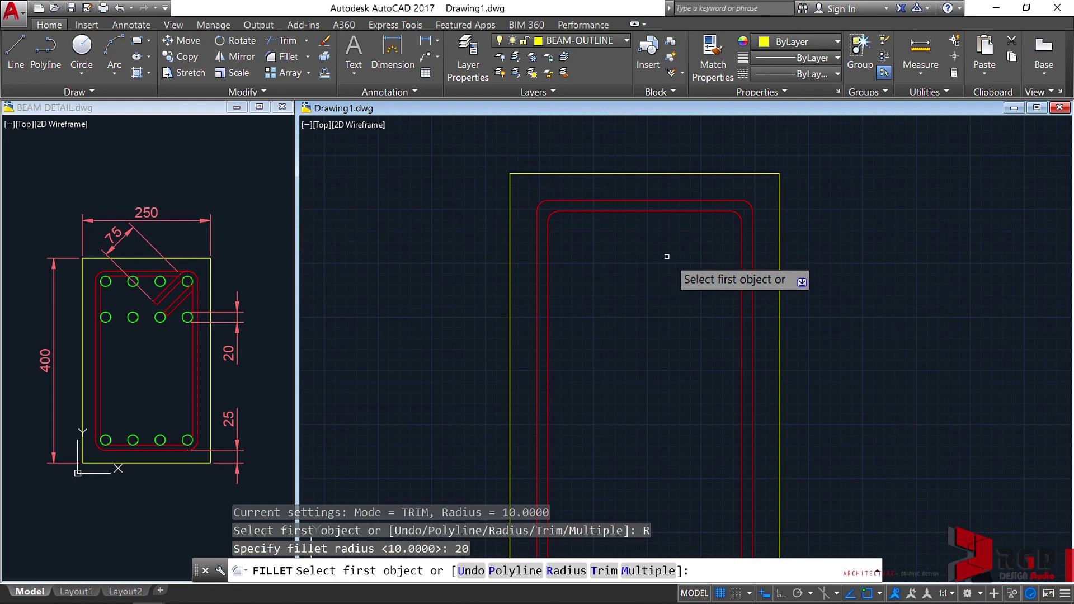
scroll(664, 257, down, 3)
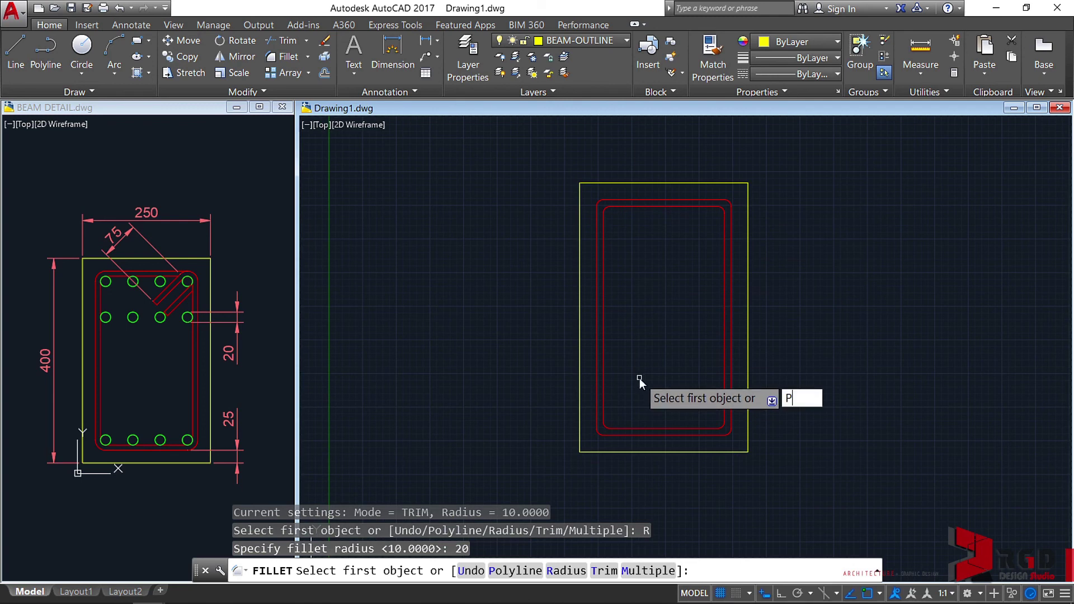
key(Return)
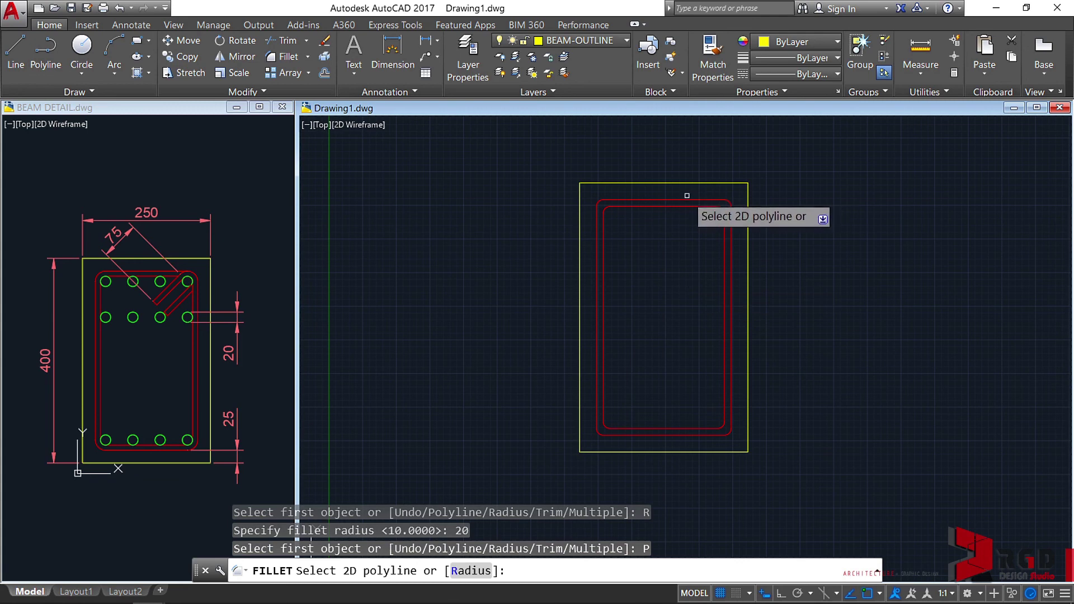
click(685, 199)
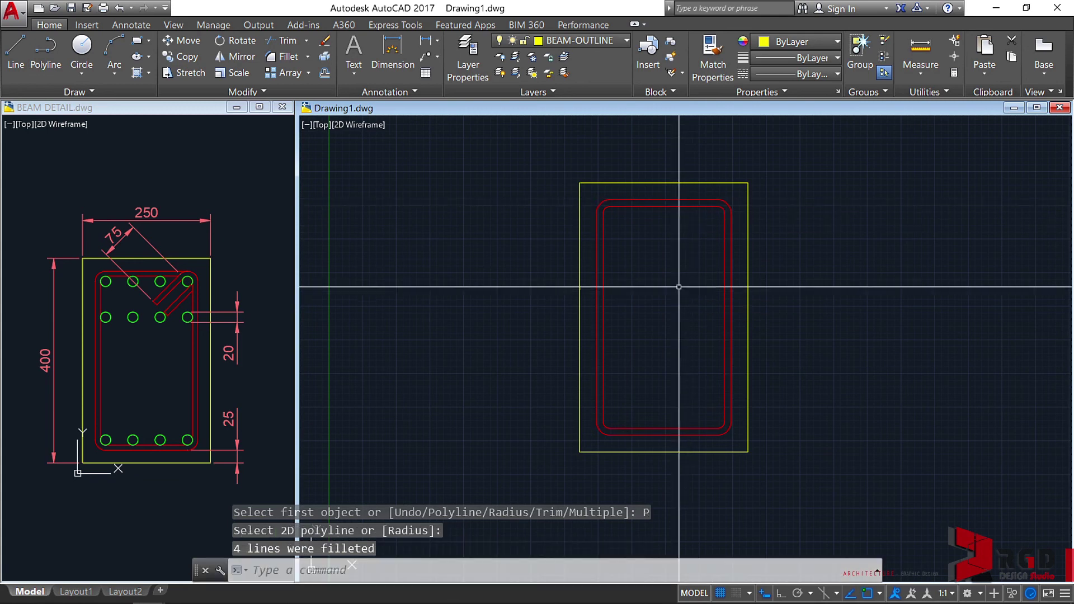
scroll(576, 220, up, 4)
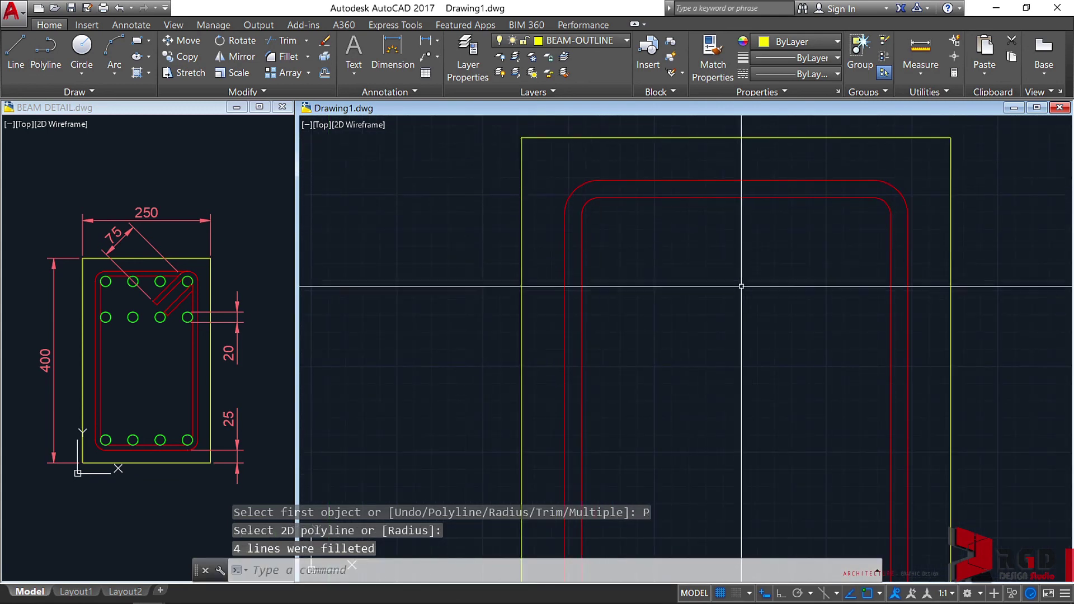
scroll(738, 287, down, 2)
middle_drag(743, 379, 671, 299)
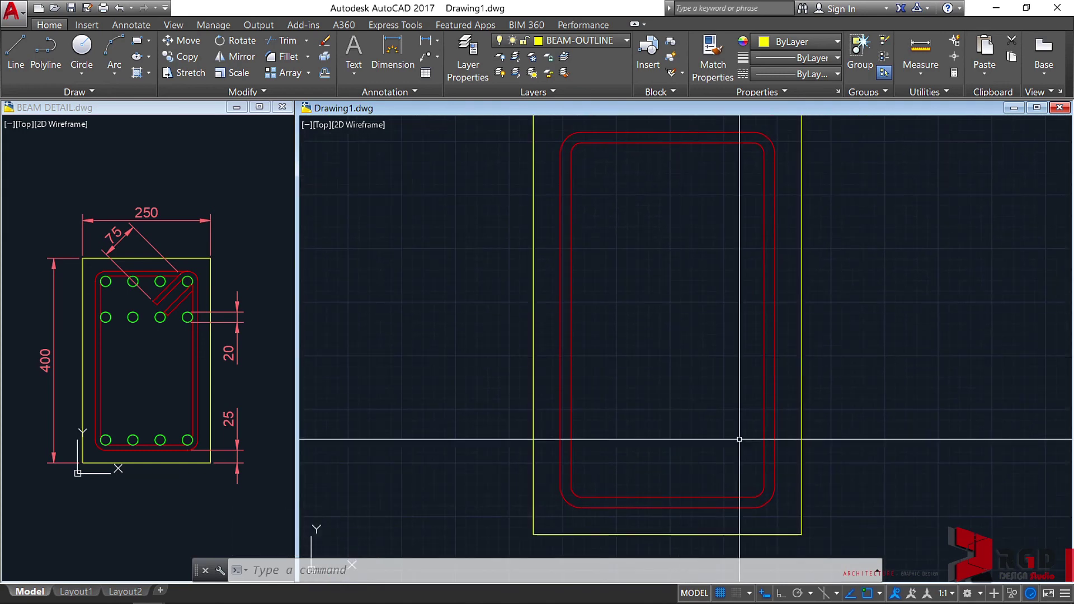